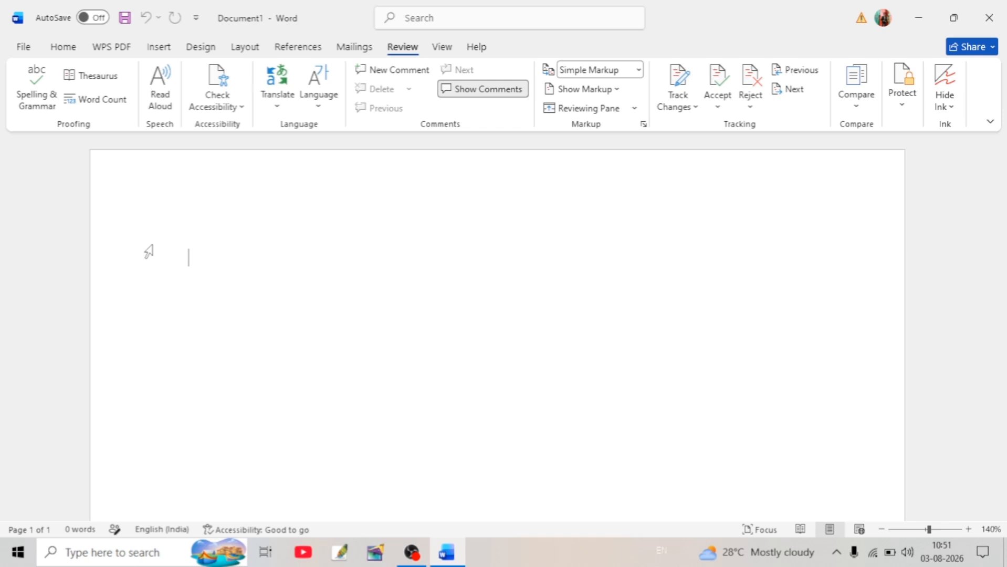
- Enter the misspelled word "comptr" and correct it to "computer" with the Spelling & Grammar check, ending the check
type("com")
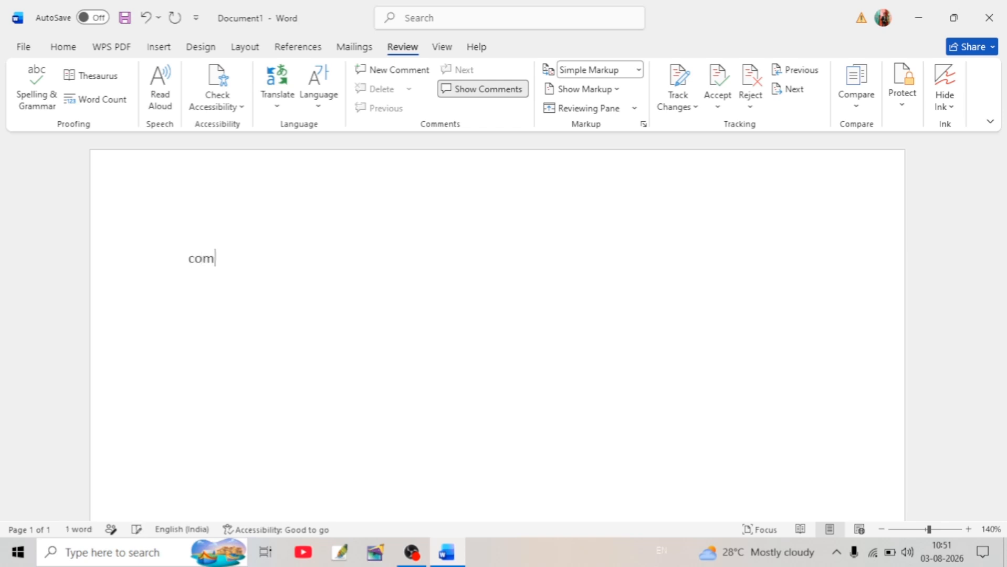
type("ptr")
left_click_drag(236, 258, 176, 267)
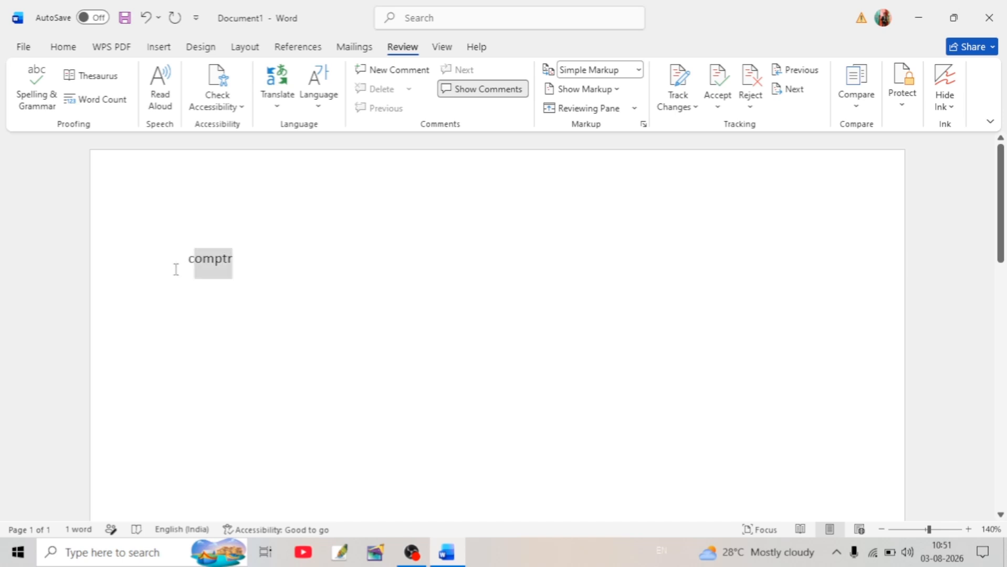
left_click(39, 99)
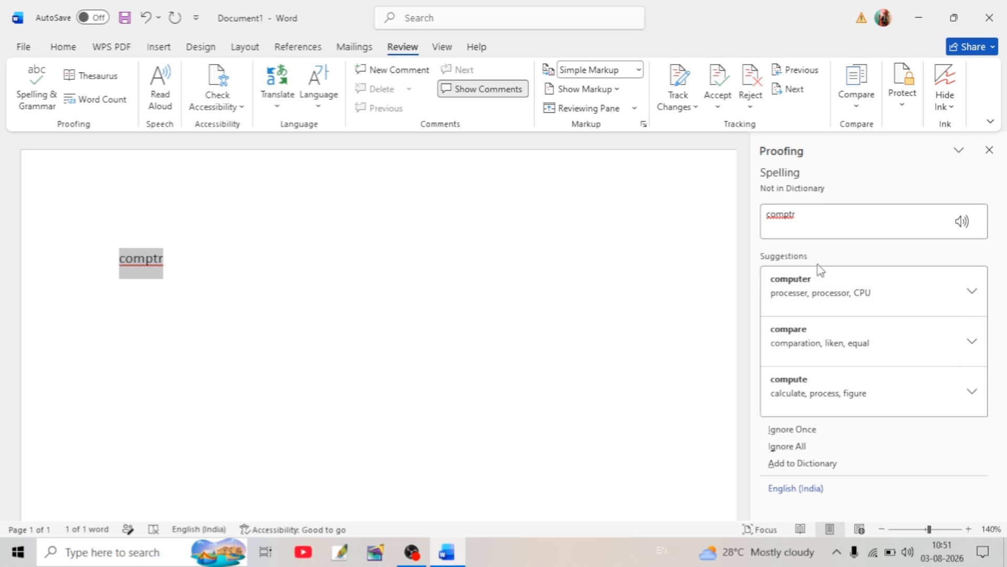
left_click(856, 288)
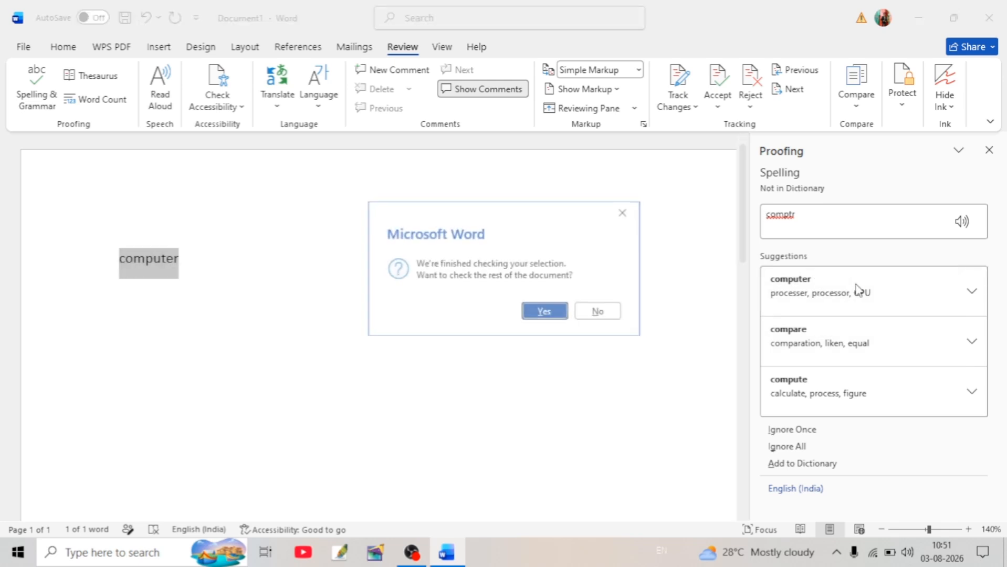
left_click(535, 309)
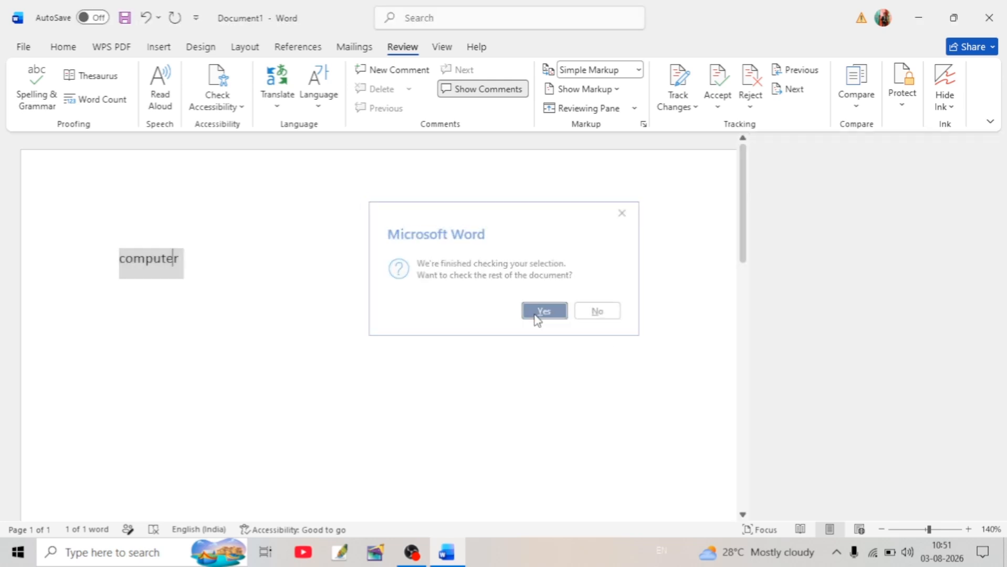
left_click(618, 314)
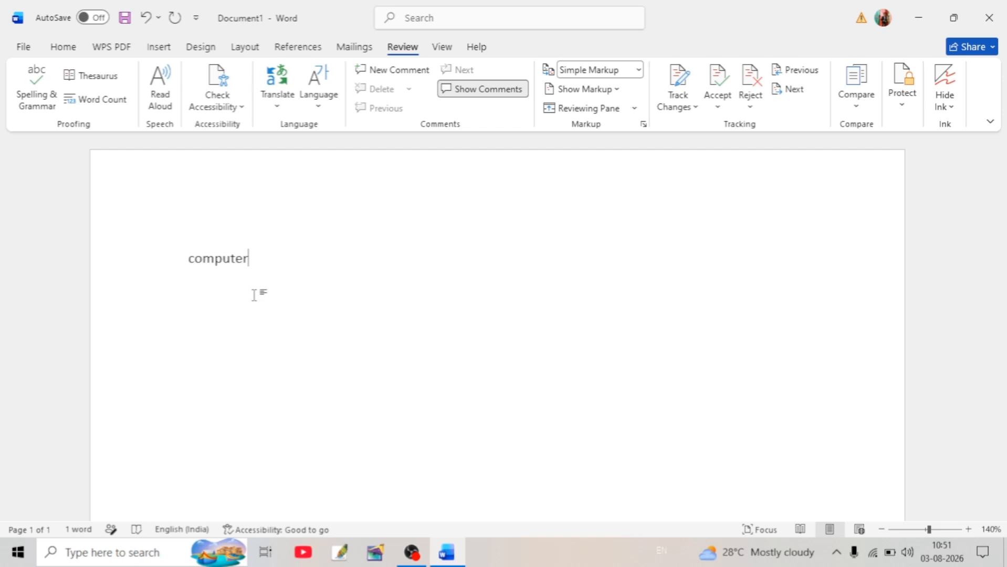
- Replace the word "computer" with sample paragraphs generated by the =rand() formula
key("BackSpace")
key("BackSpace")
key("BackSpace")
key("BackSpace")
key("BackSpace")
key("BackSpace")
key("BackSpace")
key("BackSpace")
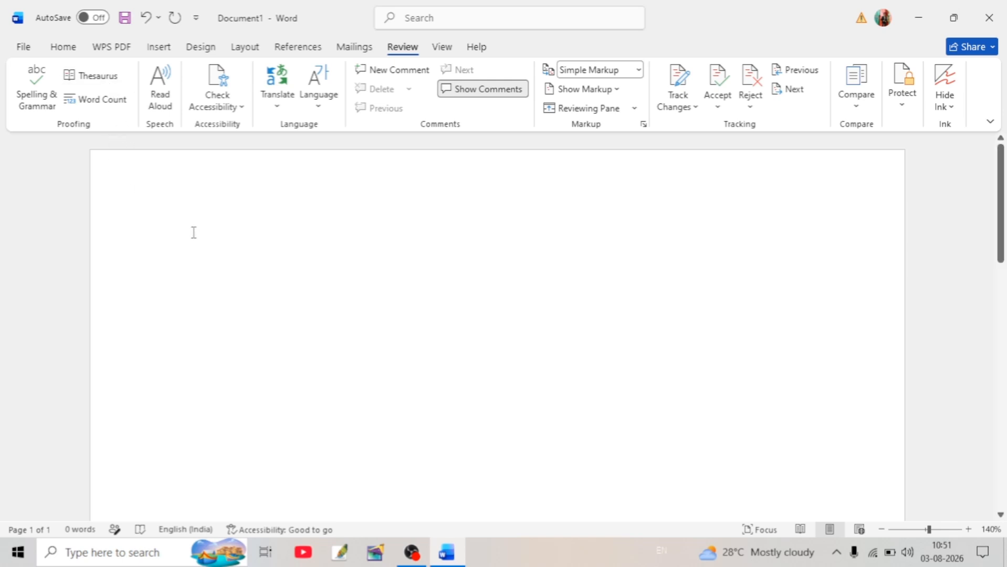
type("=")
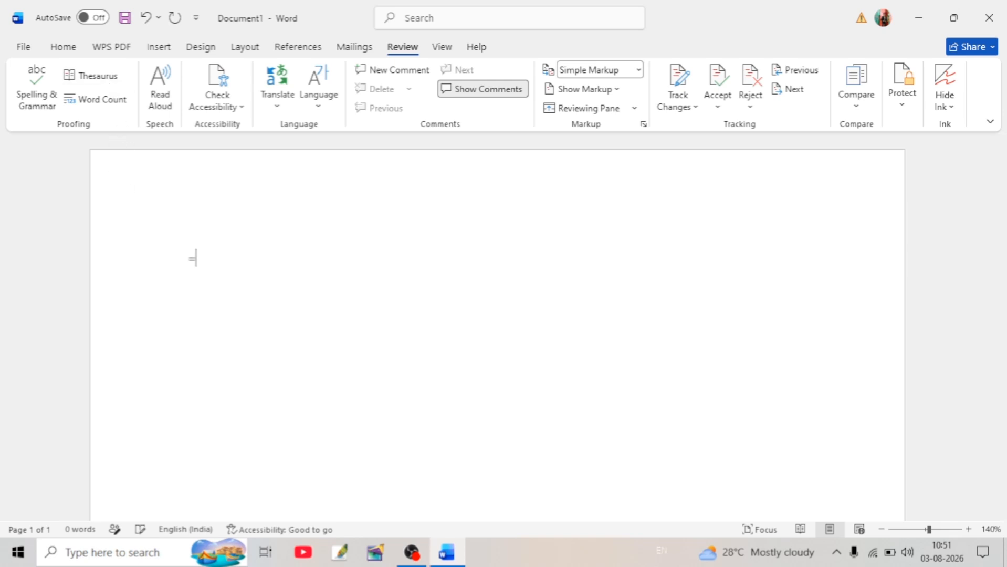
type("rand()")
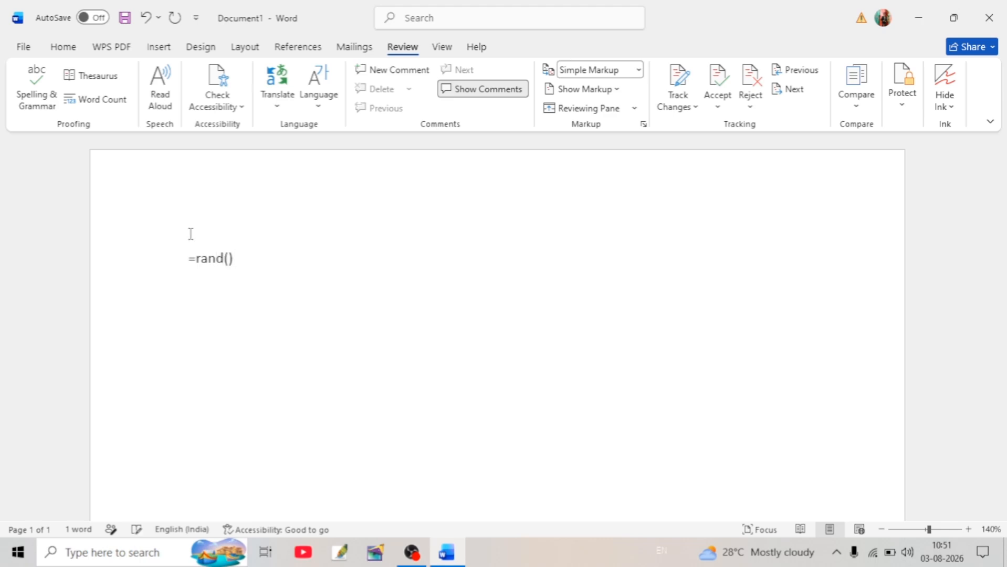
key("Return")
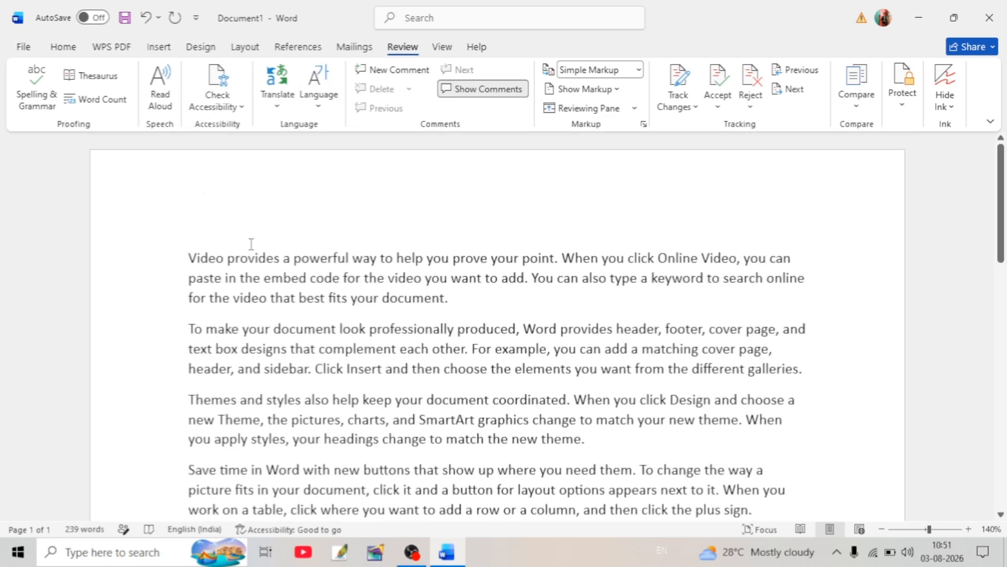
- Look up synonyms for the word "provides" in the first sentence with the Thesaurus and close the results
left_click_drag(229, 258, 283, 258)
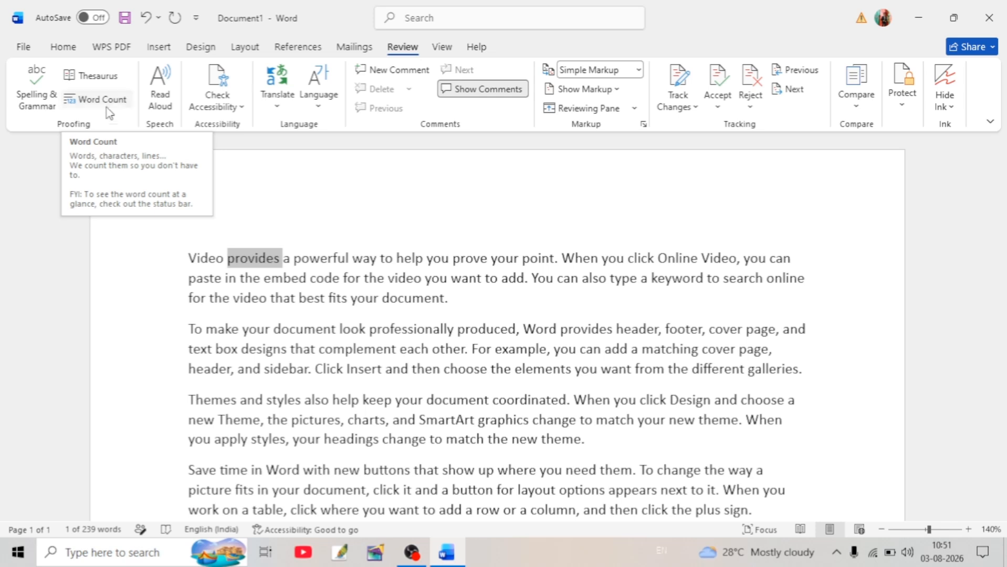
left_click(109, 85)
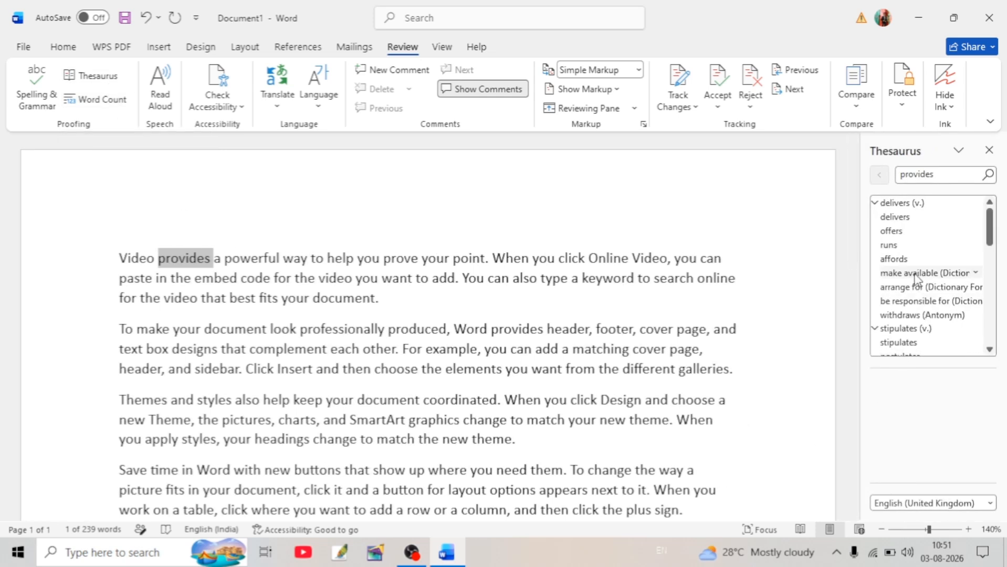
scroll(916, 279, "down", 3)
scroll(919, 292, "up", 3)
scroll(917, 263, "down", 5)
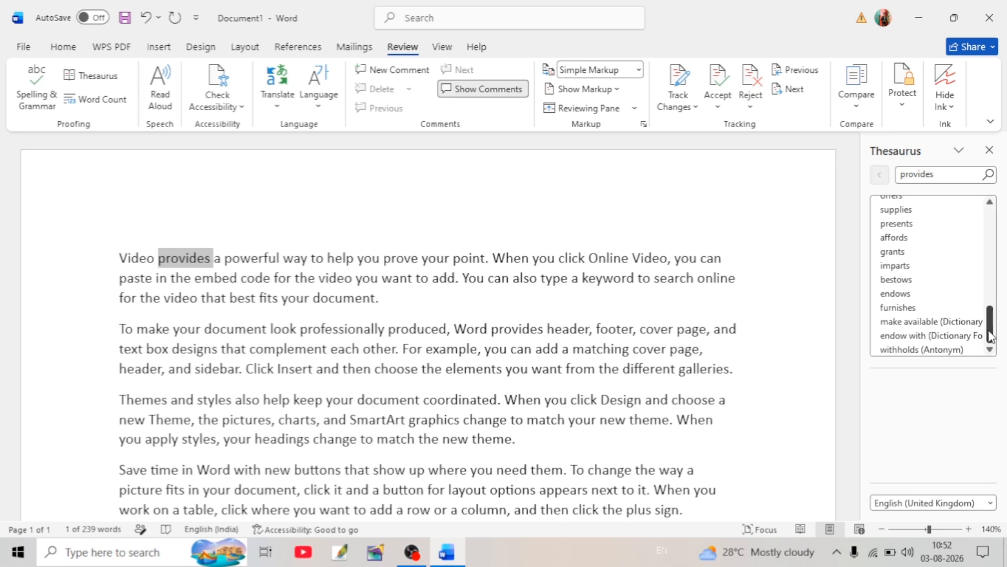
left_click_drag(989, 332, 980, 251)
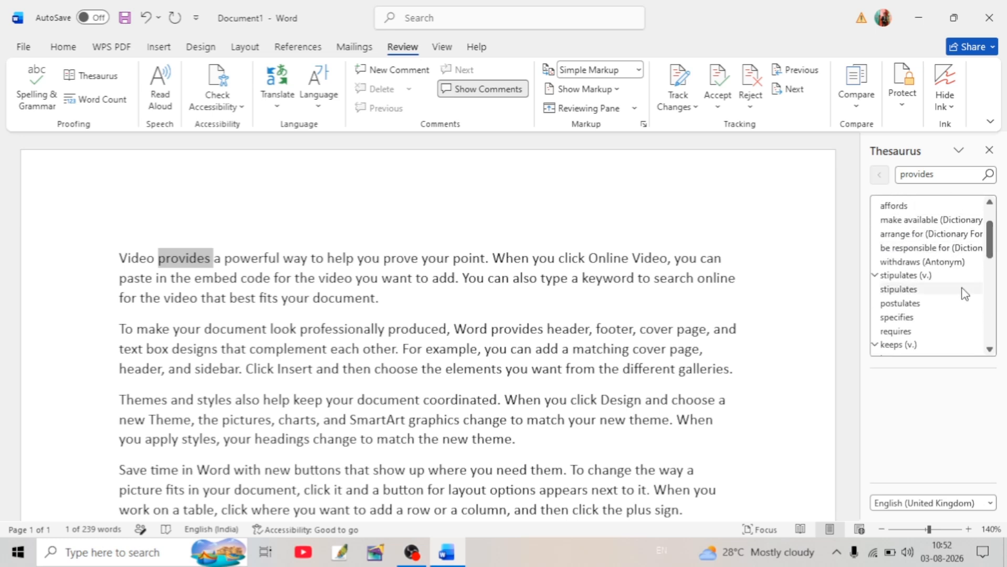
left_click(989, 151)
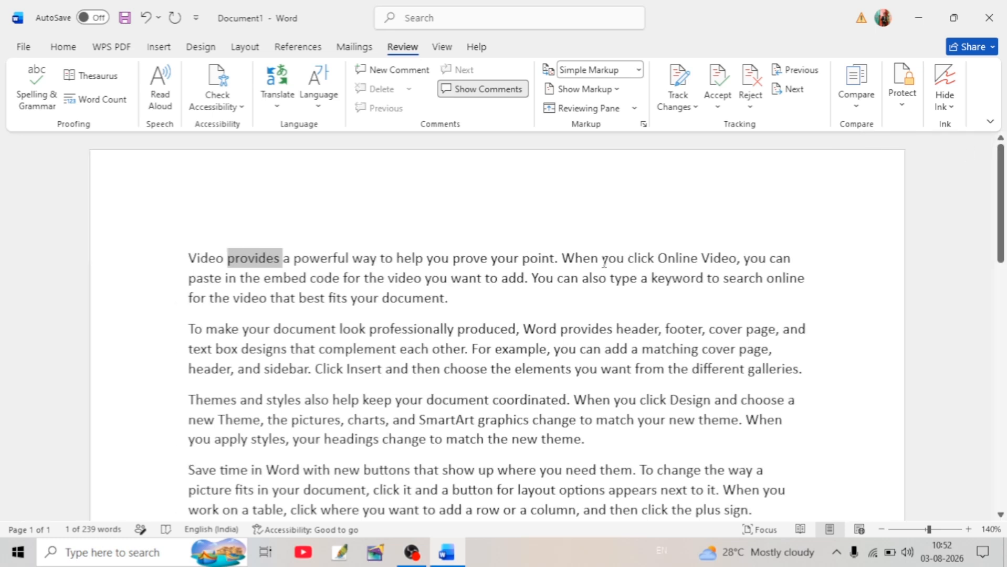
- Check the Word Count statistics of the whole document and close them
left_click(339, 245)
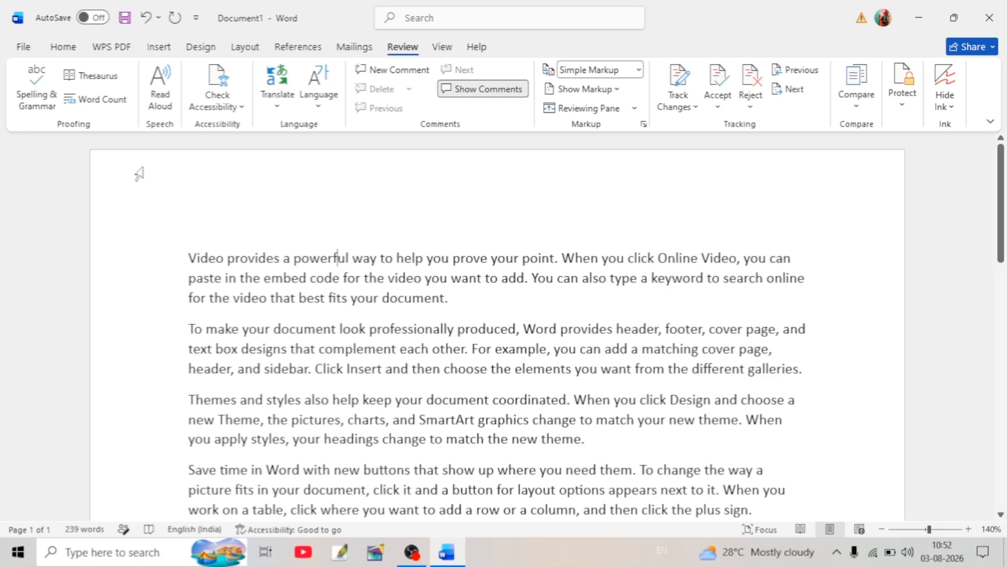
left_click(110, 104)
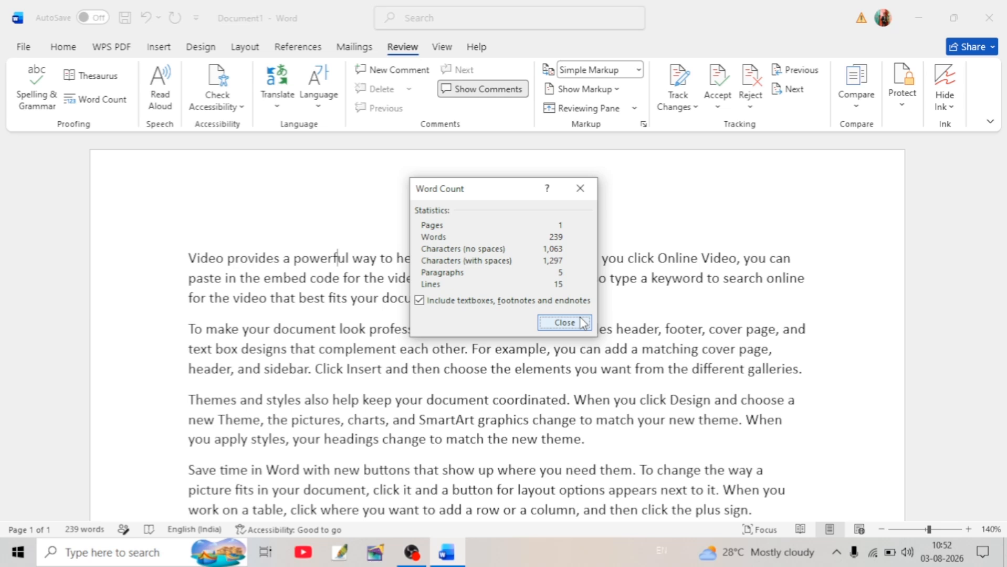
left_click(565, 323)
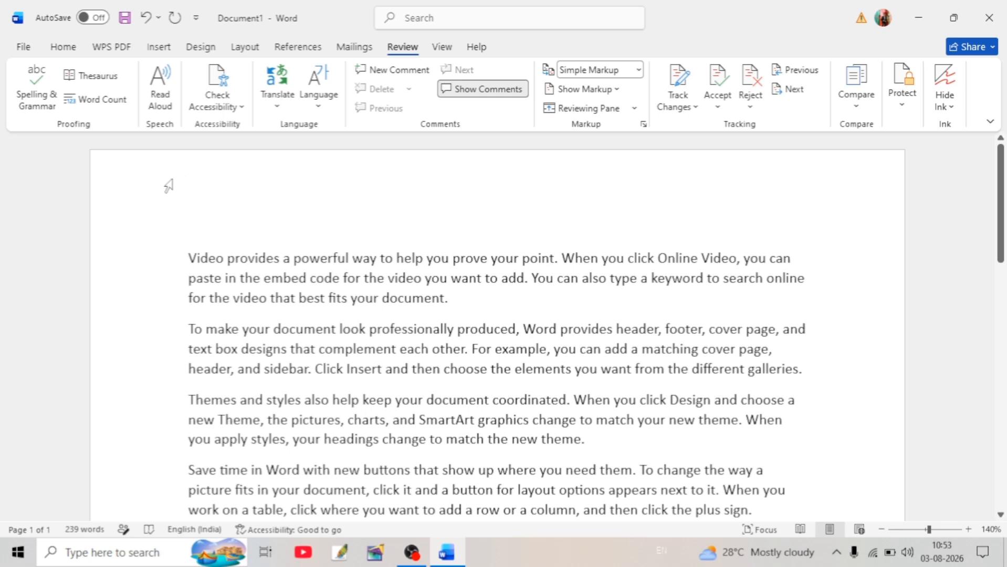
- Try to start Read Aloud on the document, and close the message and the browser help page
left_click(160, 105)
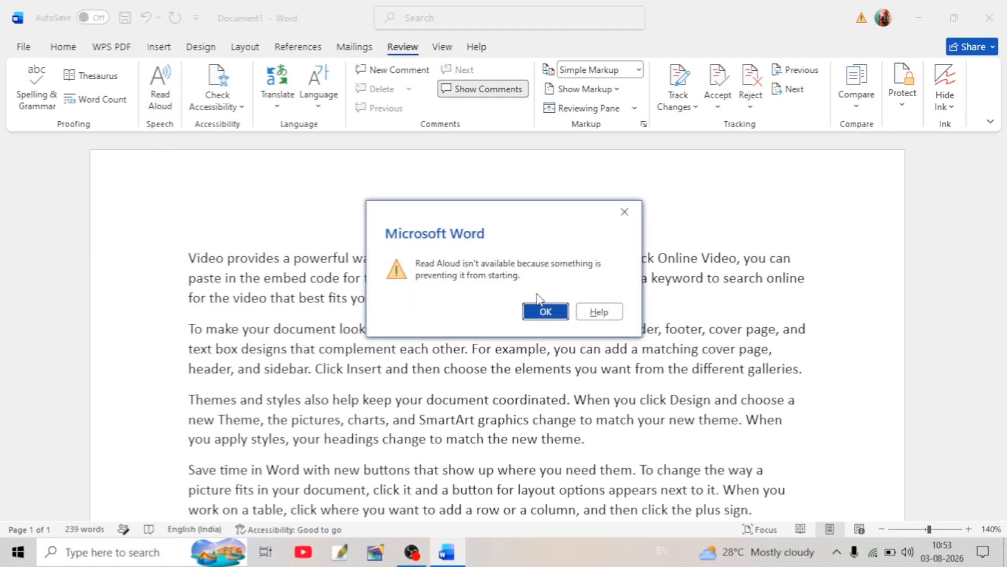
left_click(625, 212)
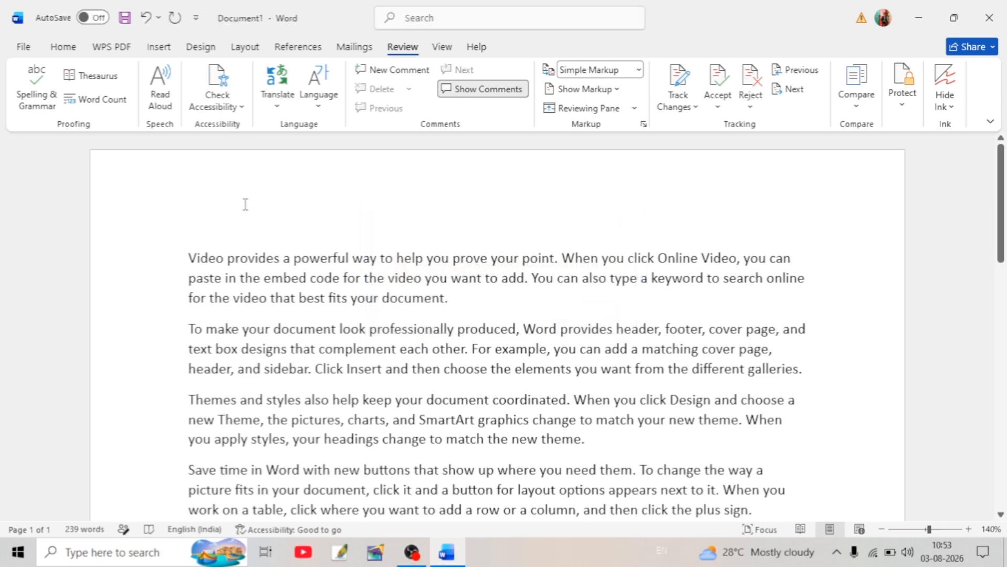
key("super+d")
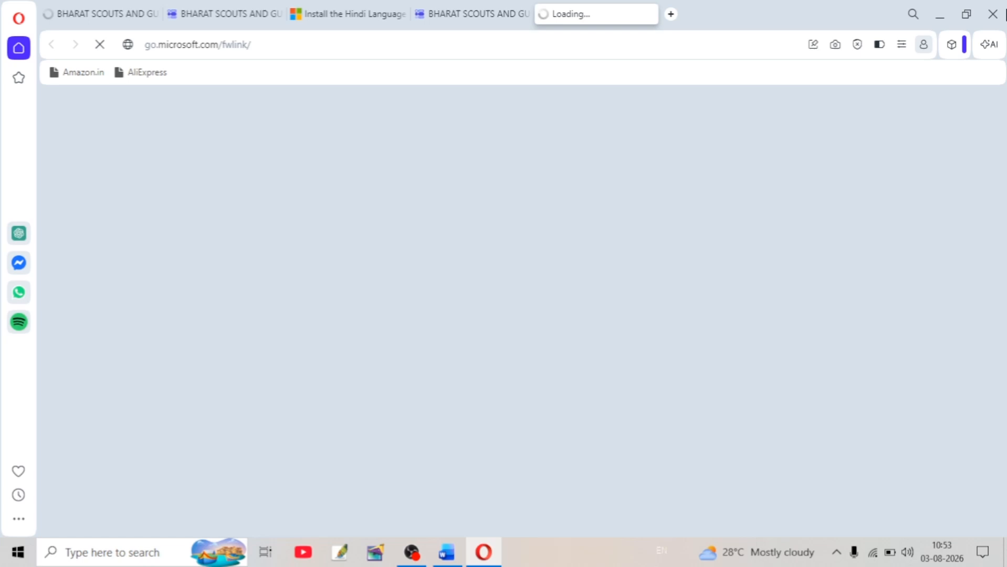
left_click(1000, 14)
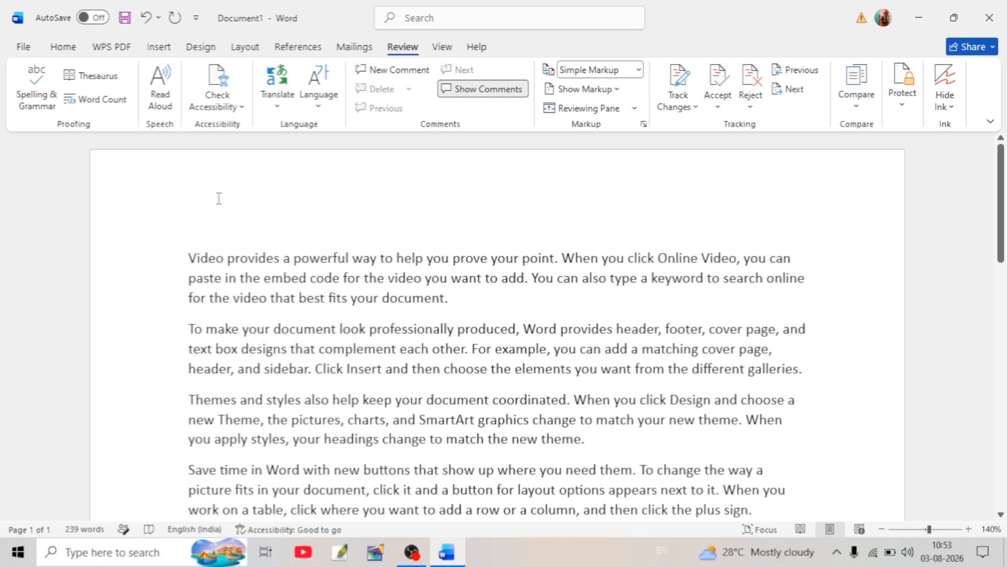
- Run Check Accessibility on the document, review the categories in the Accessibility Assistant, and close it
left_click(223, 105)
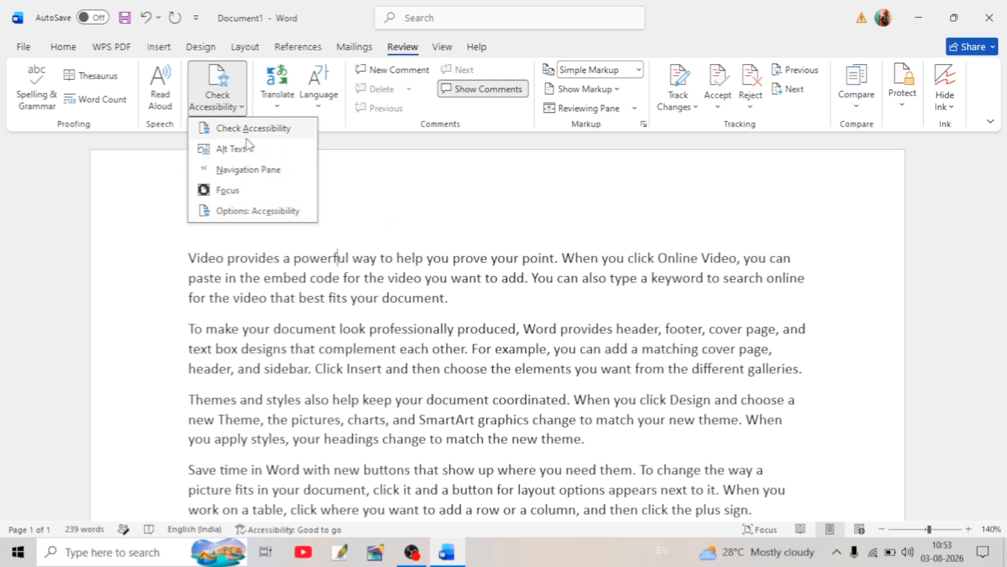
left_click(365, 182)
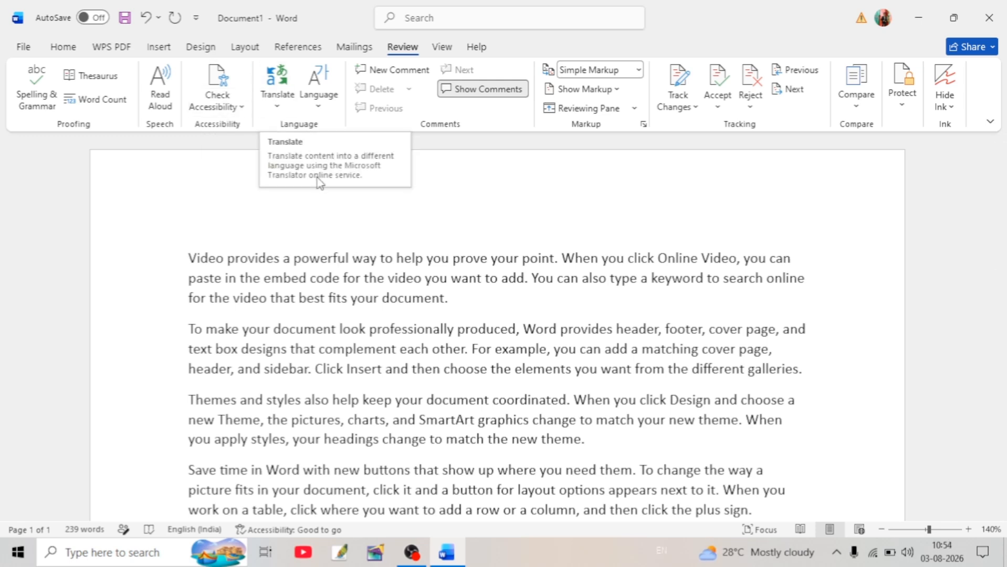
left_click(237, 108)
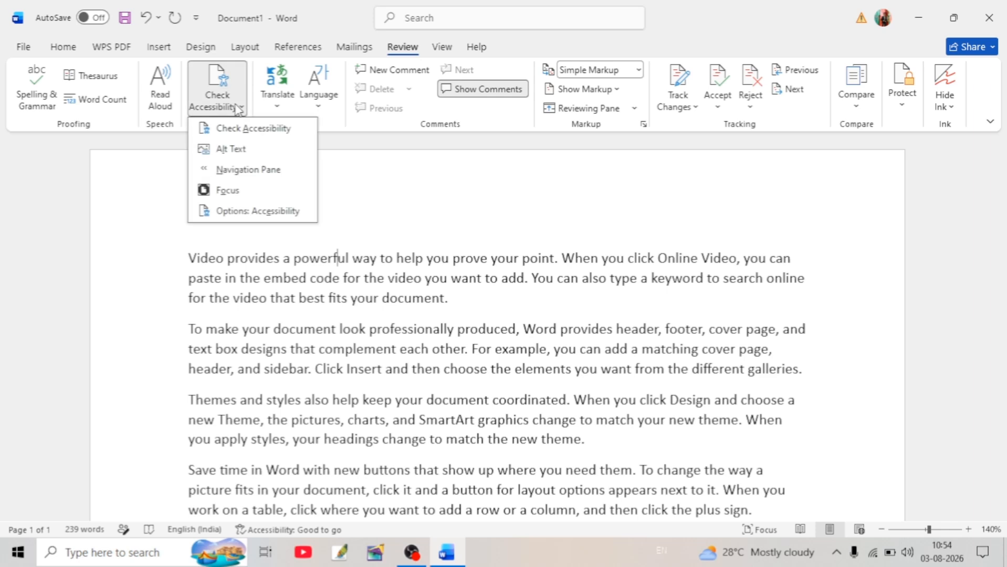
left_click(256, 131)
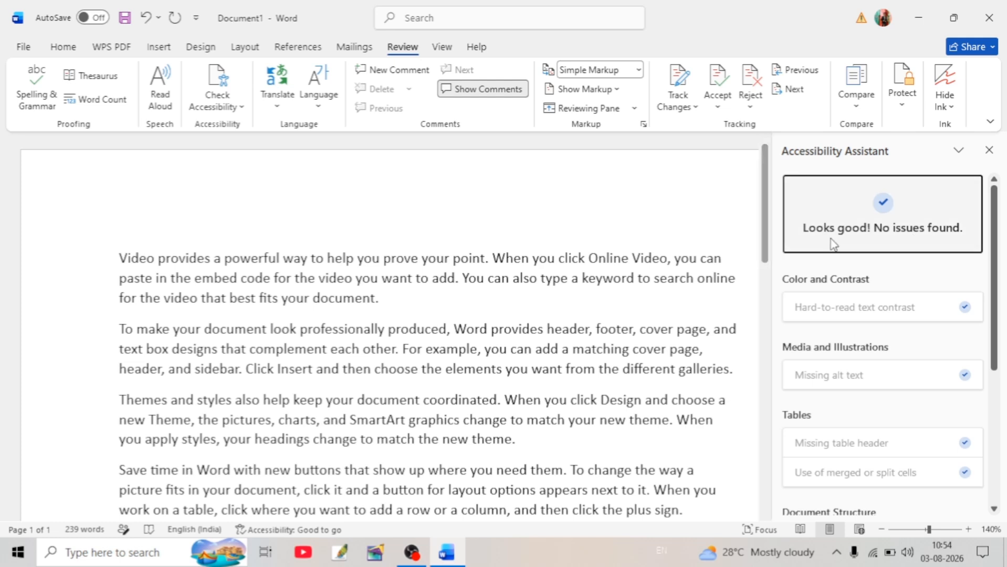
scroll(864, 292, "down", 5)
scroll(865, 292, "up", 5)
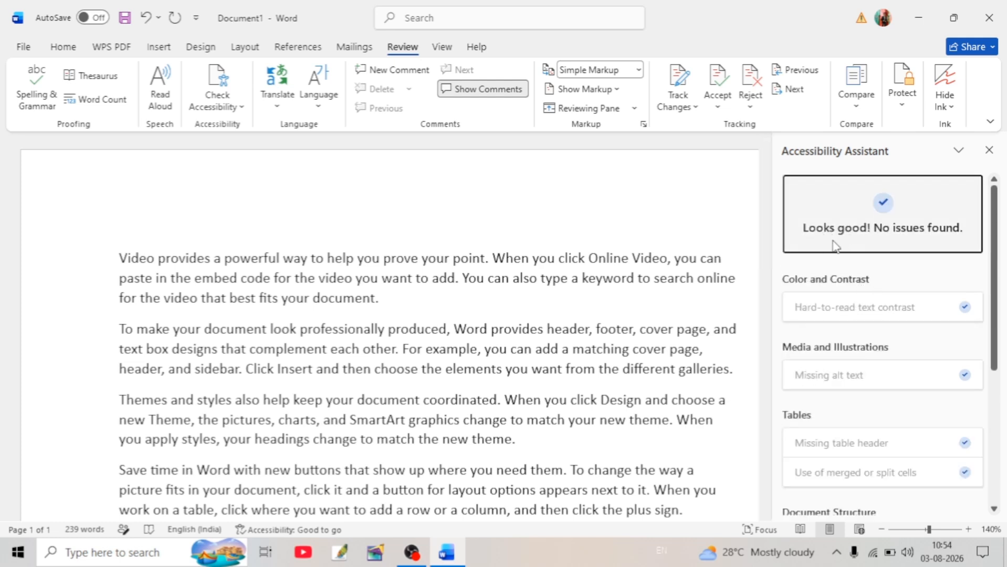
mouse_move(1000, 215)
left_mouse_down()
mouse_move(1005, 355)
mouse_move(1004, 221)
left_mouse_up()
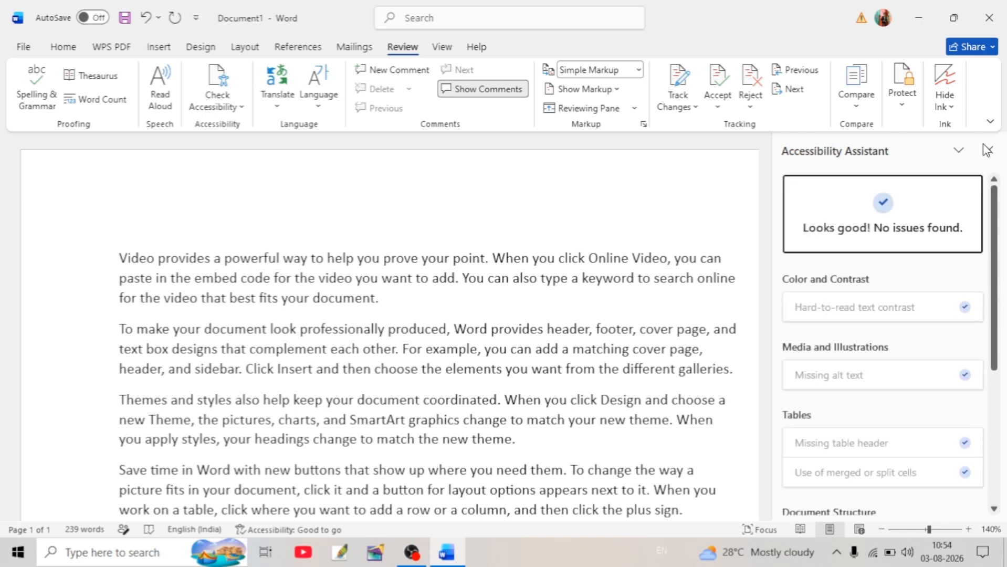
left_click(987, 151)
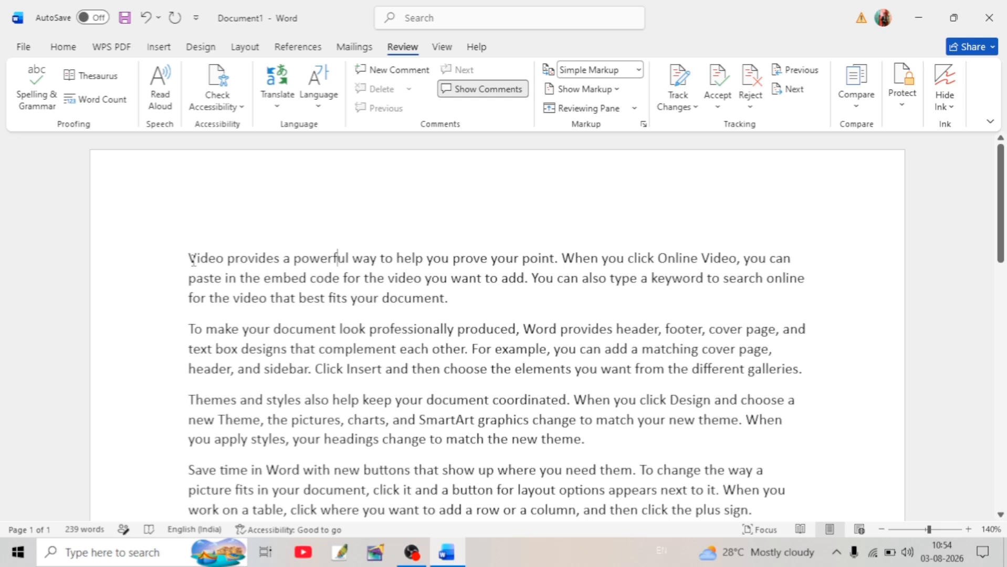
- Translate the first paragraph from English to Hindi with Translate Selection and insert the translation in its place
left_click_drag(192, 261, 458, 301)
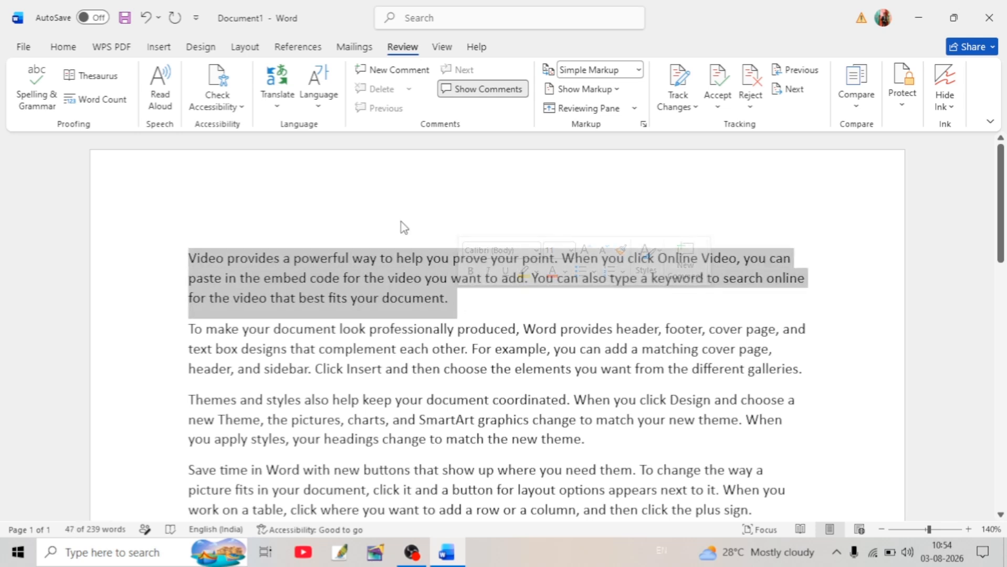
left_click(287, 112)
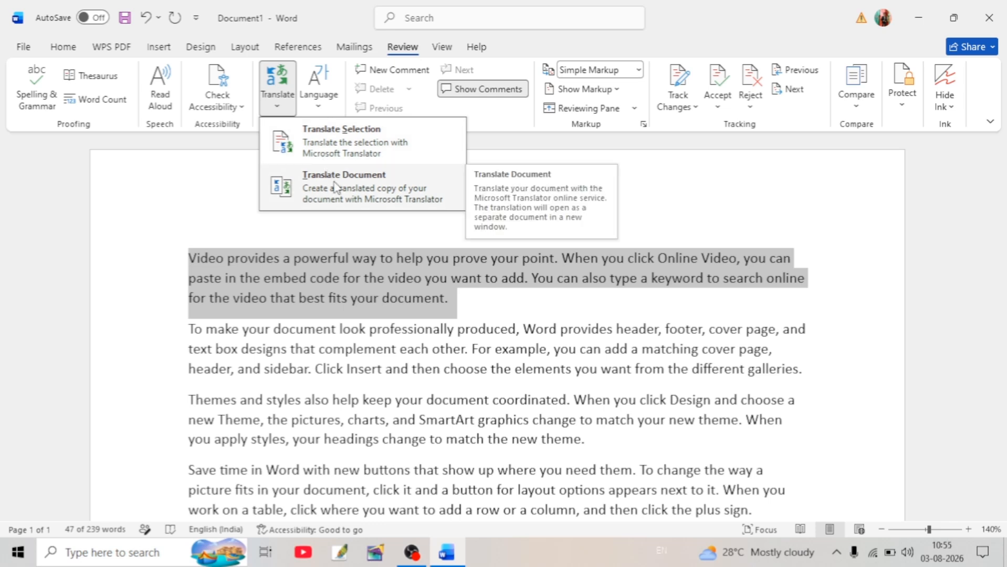
left_click(366, 162)
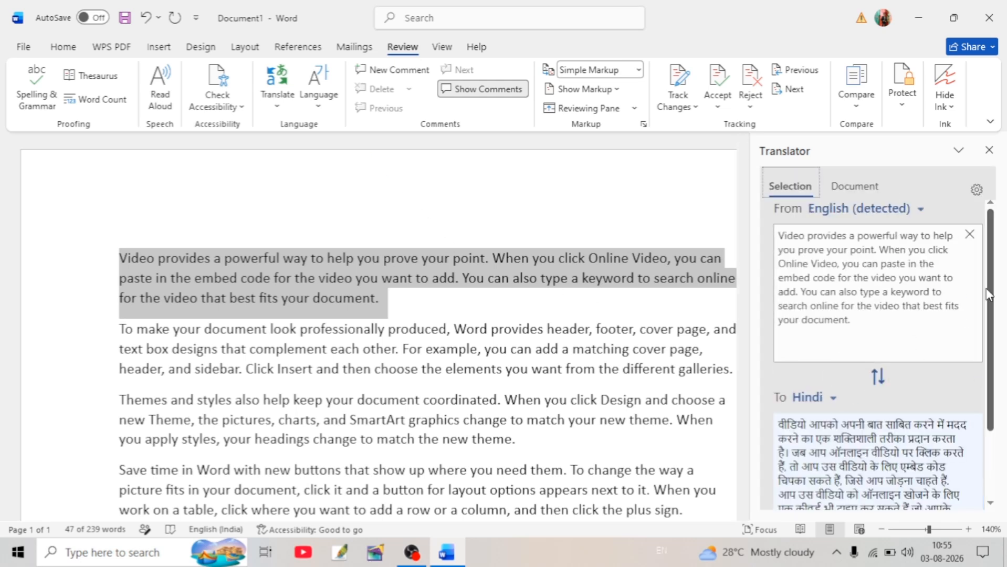
scroll(991, 292, "down", 2)
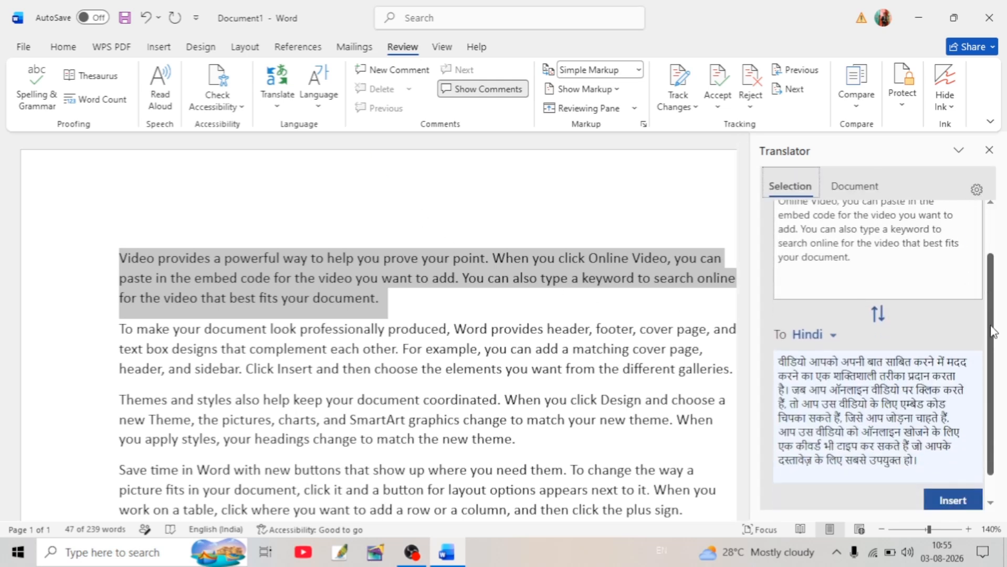
left_click(832, 342)
left_click(831, 338)
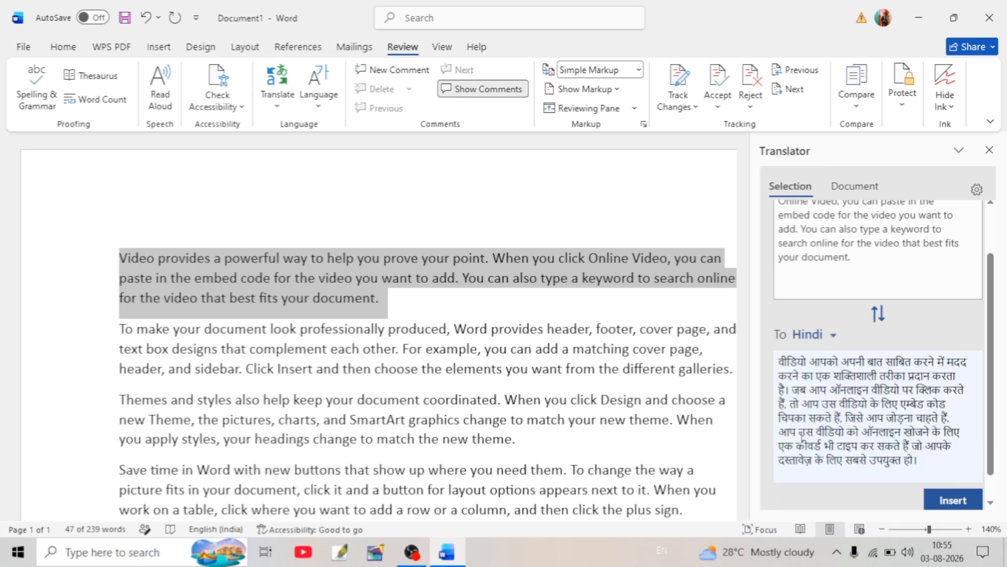
left_click(943, 506)
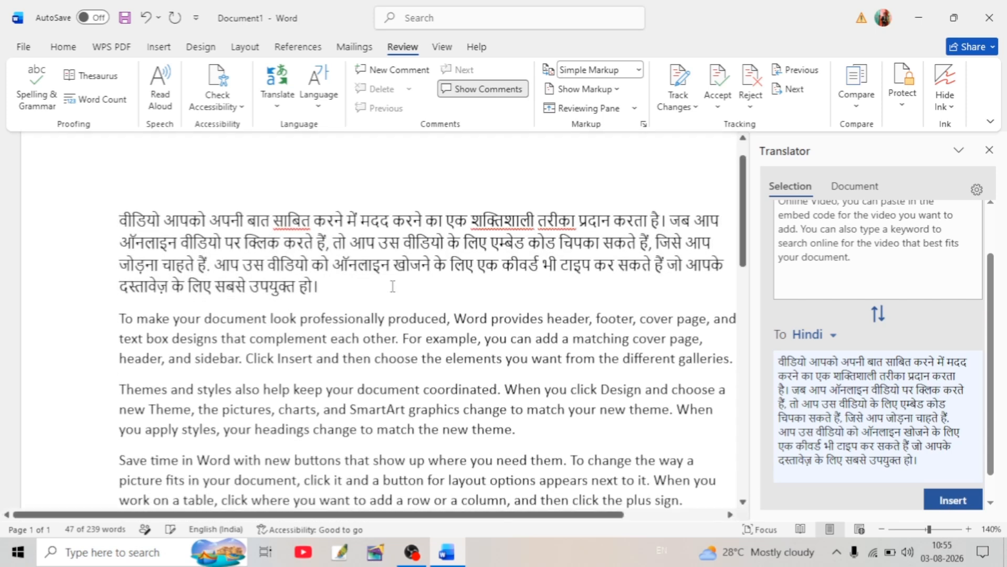
- Close the Translator and undo the Hindi translation of the first paragraph
left_click(989, 151)
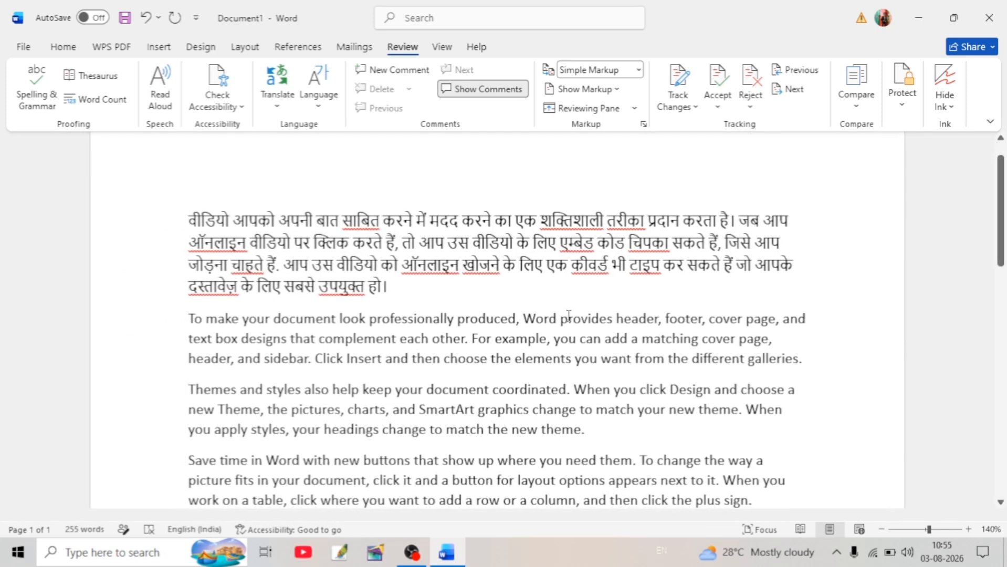
key("ctrl+z")
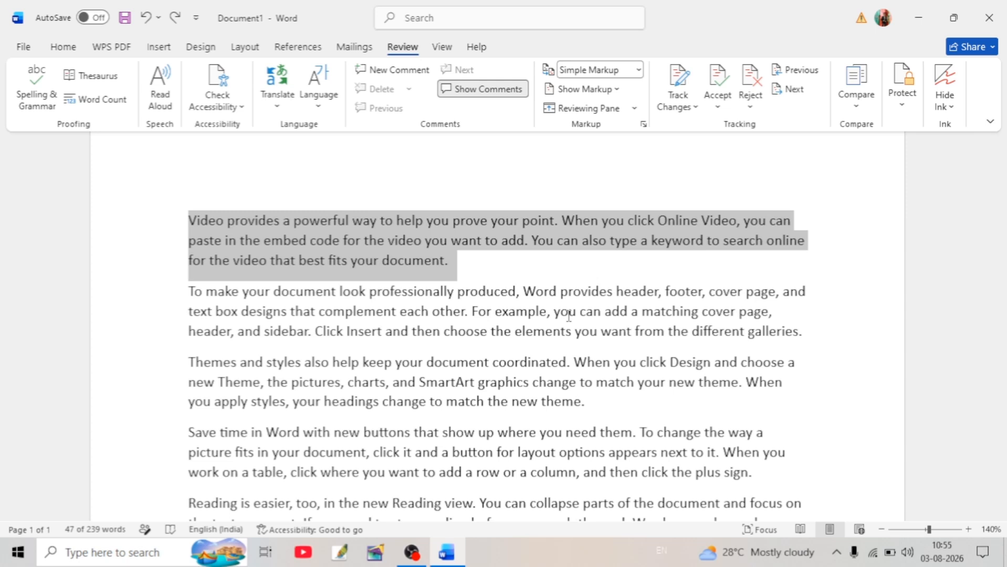
left_click(448, 169)
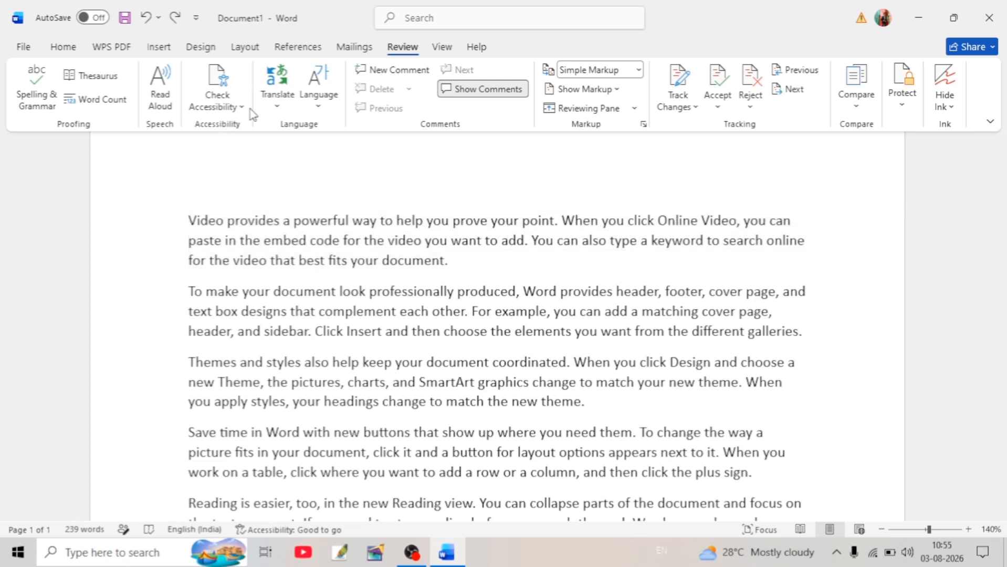
- Open the proofing language settings and confirm English (India) for the current document with automatic language detection on
left_click(330, 115)
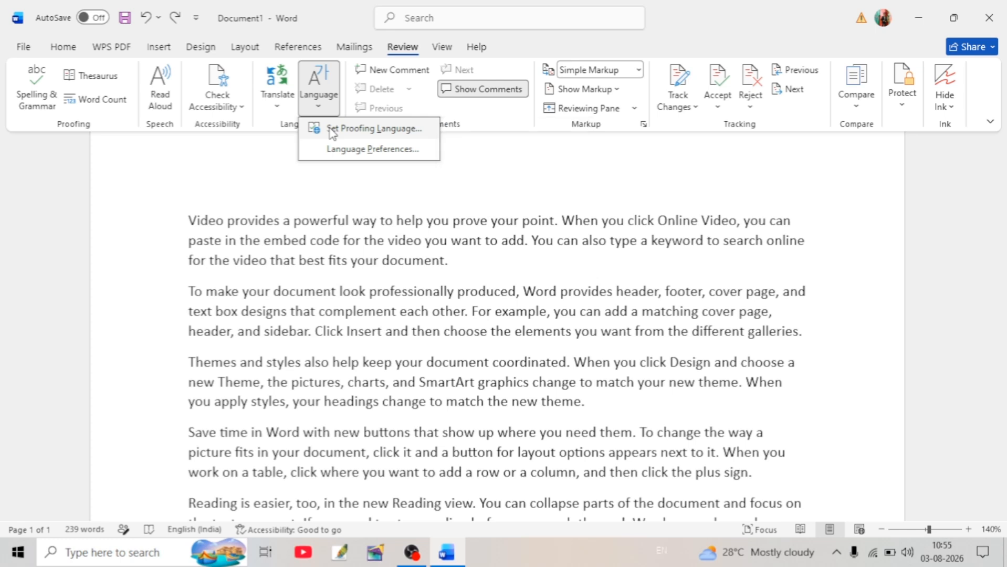
left_click(332, 133)
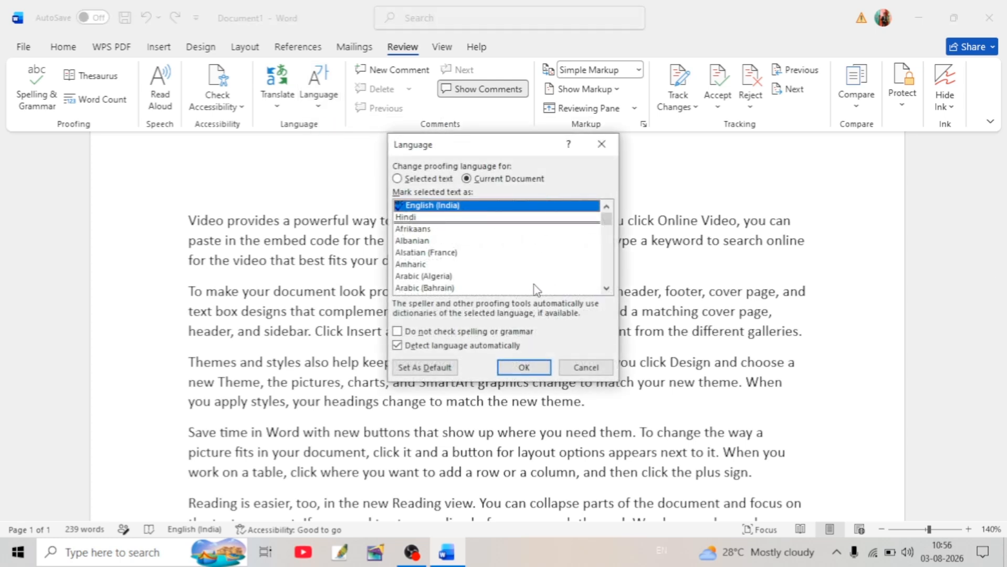
left_click(508, 369)
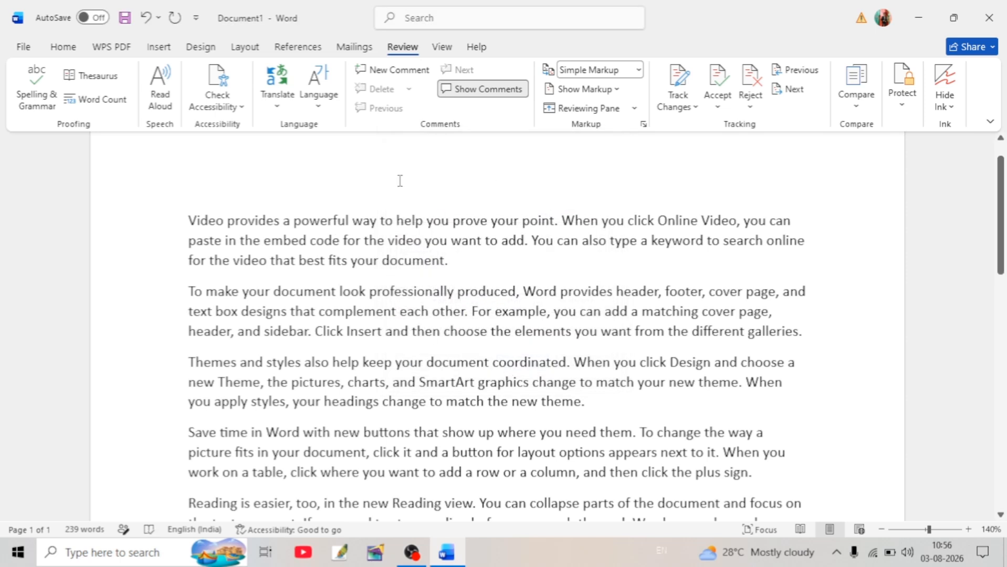
- Add a comment reading "Video" to the word "Video" at the start of the first paragraph
left_click_drag(184, 223, 282, 221)
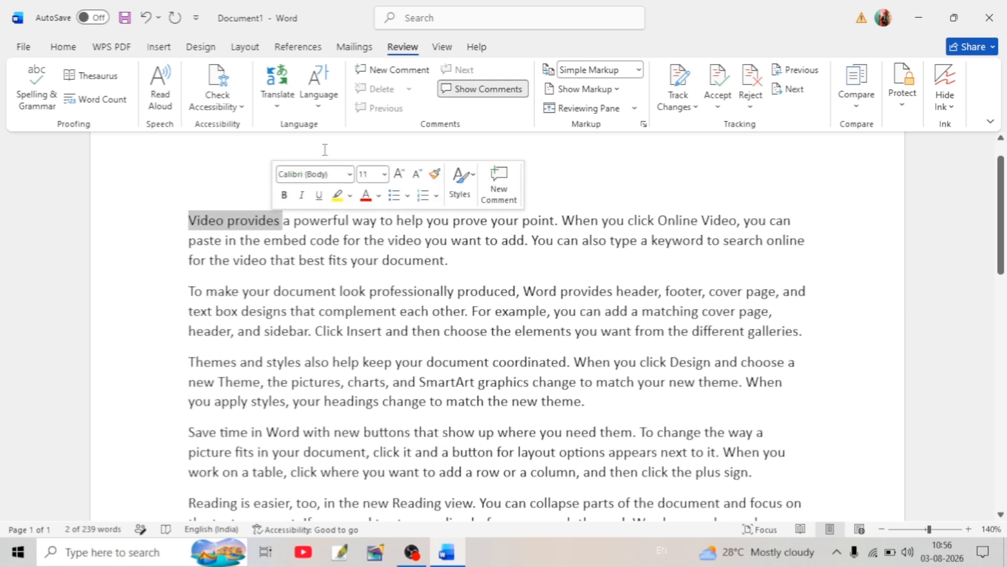
left_click(323, 150)
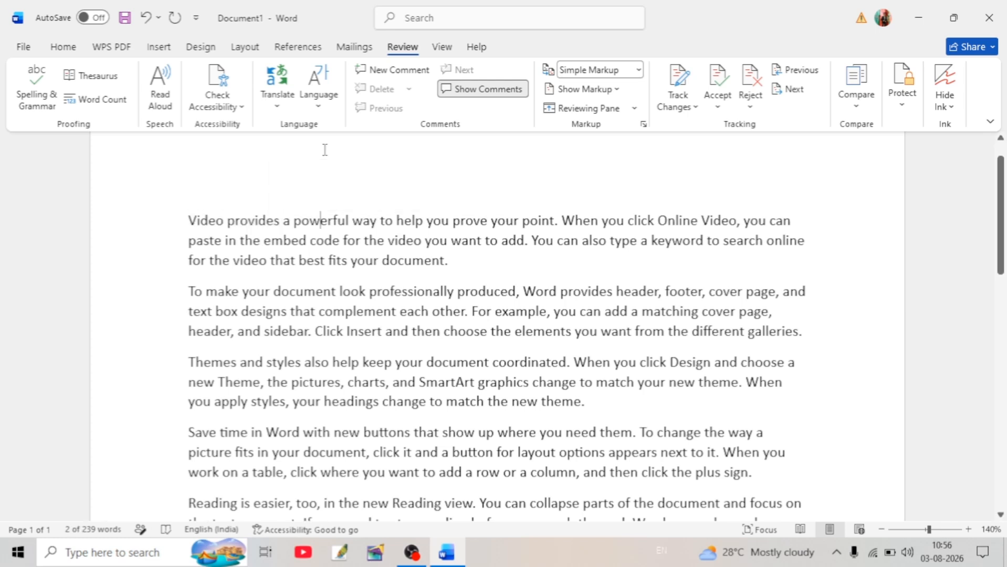
left_click(189, 220)
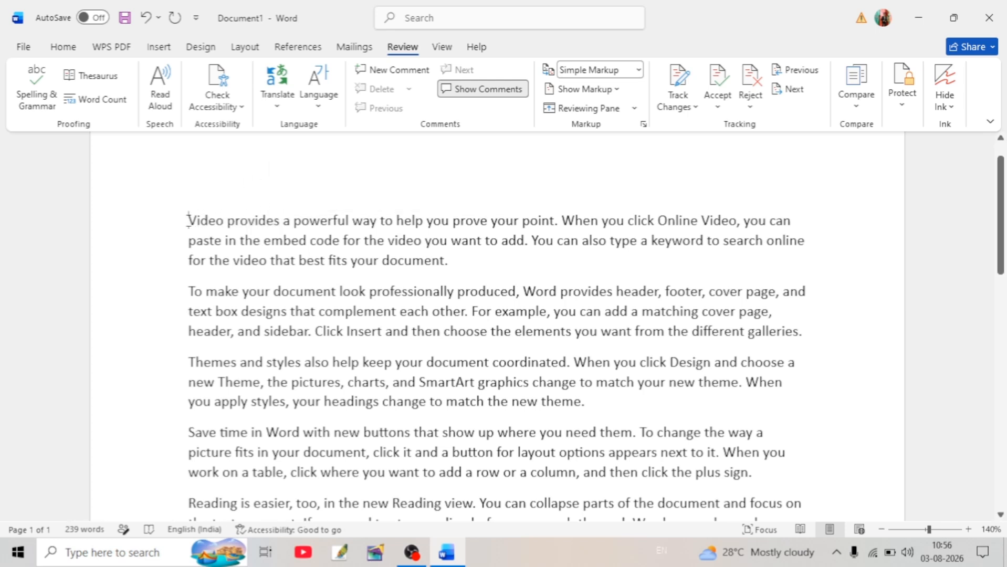
left_click(412, 79)
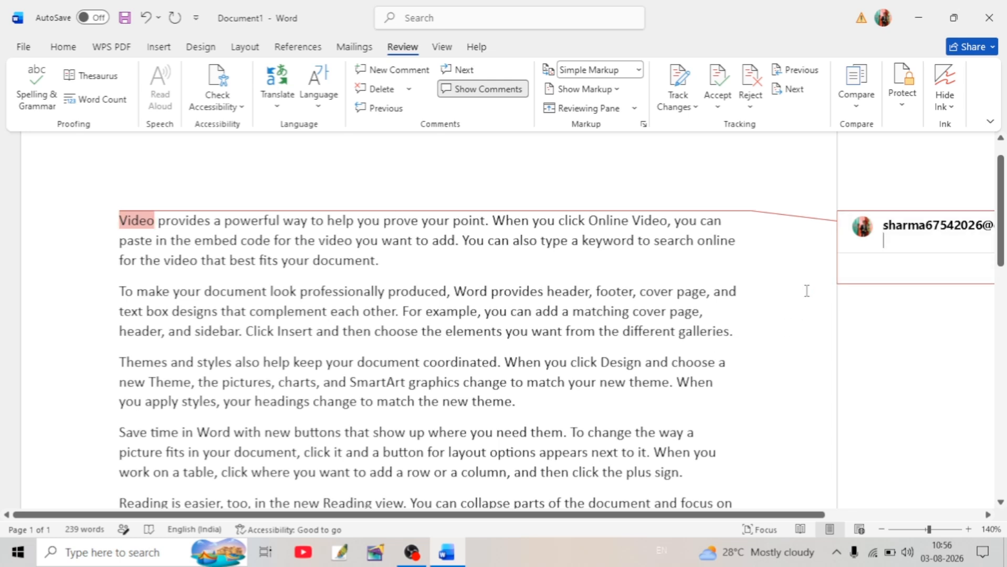
type("video")
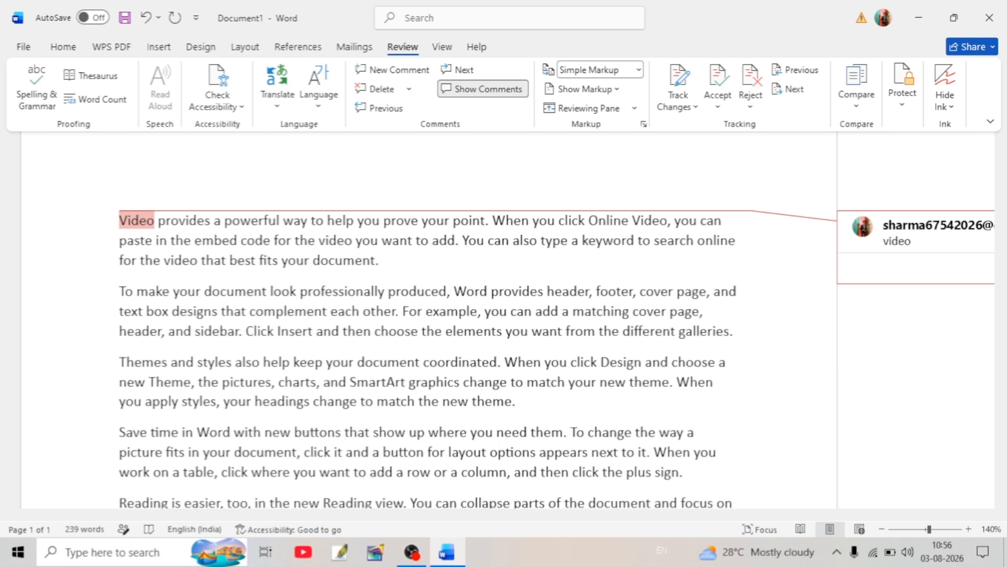
key("Return")
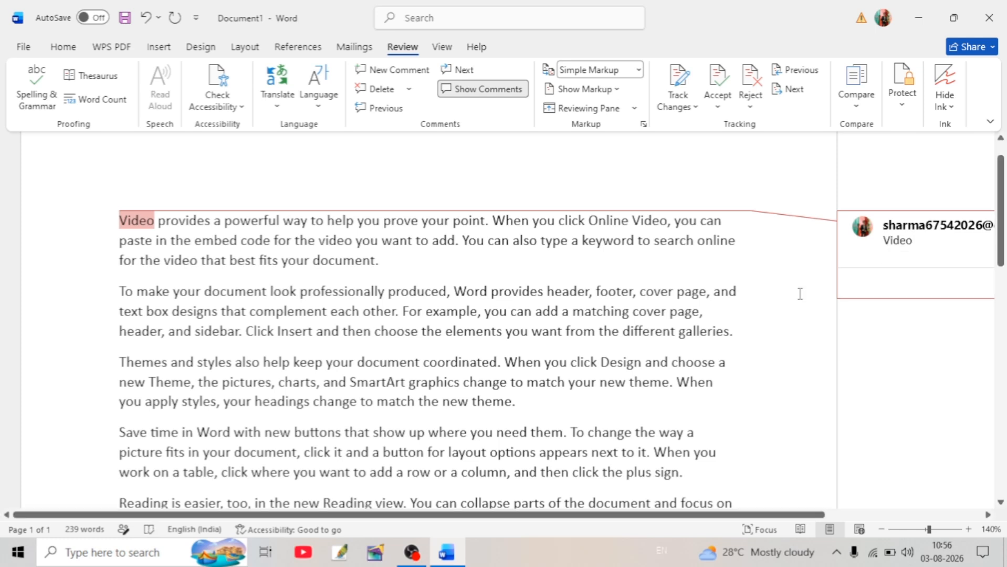
left_click(431, 281)
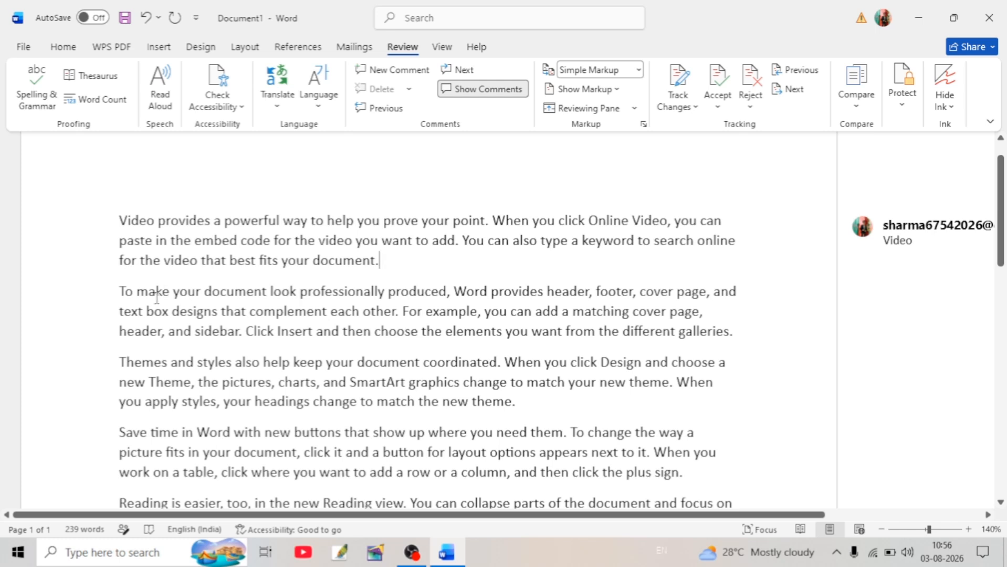
- Start a second comment on "To make" in the second paragraph, and undo both comments
left_click_drag(115, 293, 173, 292)
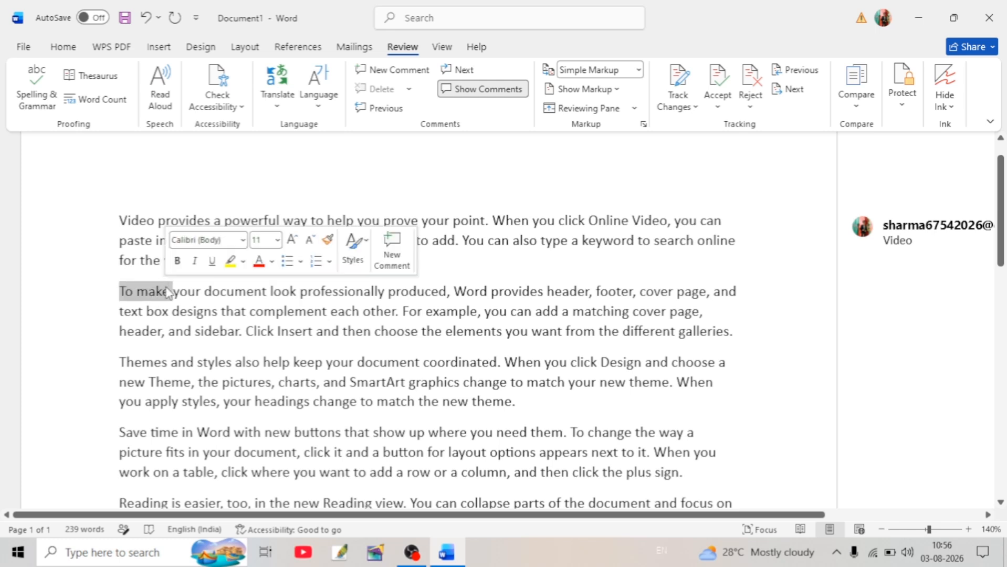
left_click(393, 69)
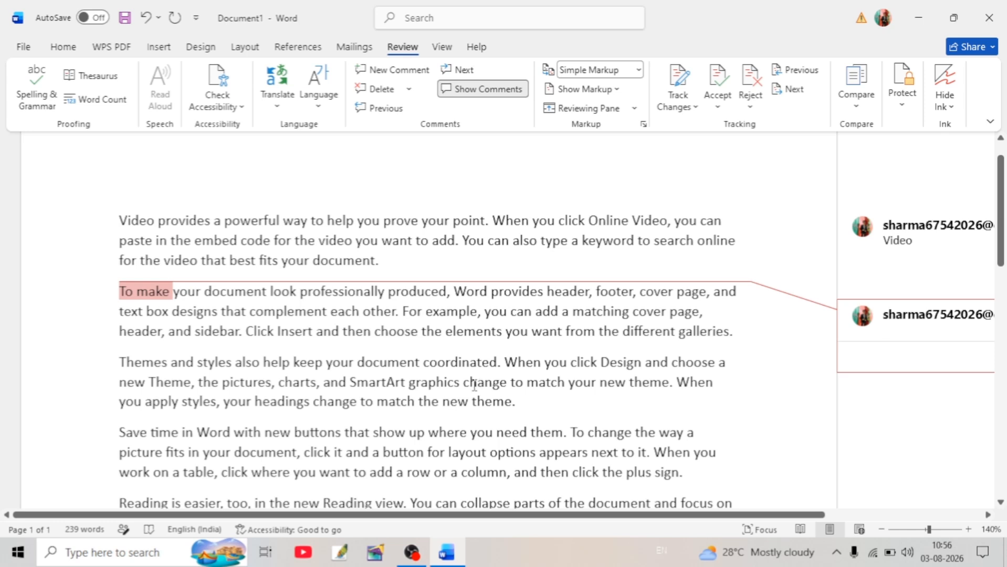
key("ctrl+z")
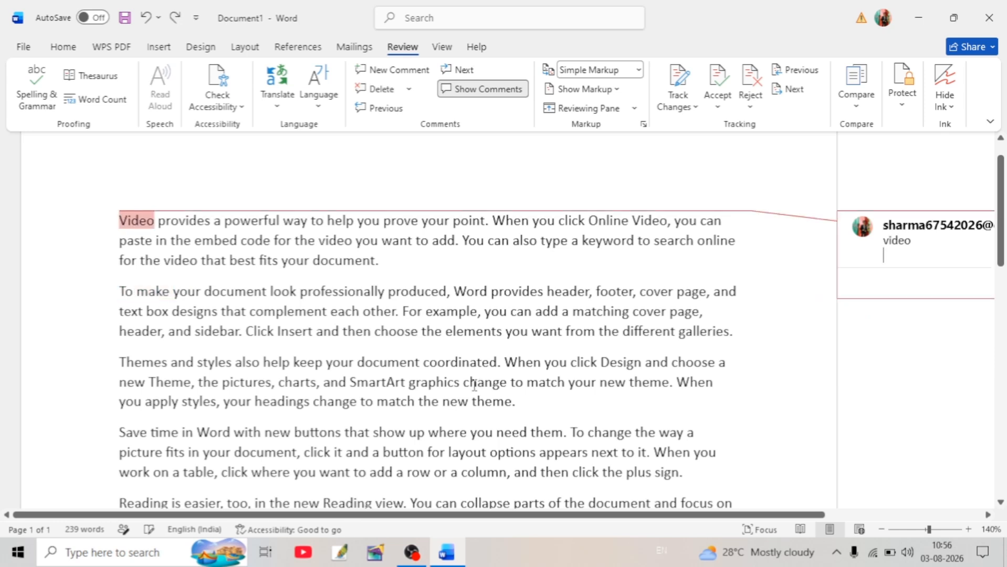
key("ctrl+z")
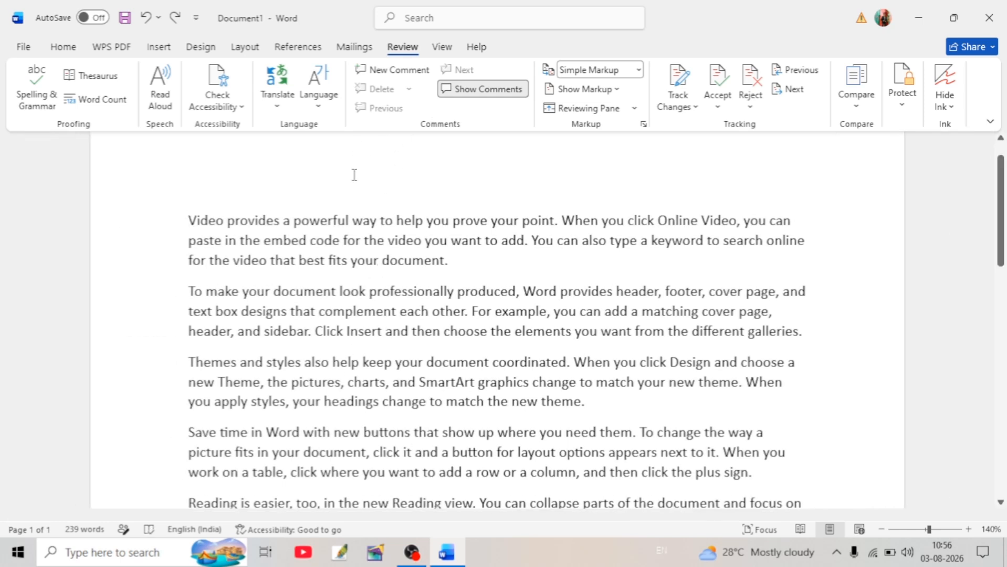
- Attach a blank comment to "Video provides" in the first paragraph and look over the options for deleting comments
left_click_drag(189, 221, 264, 231)
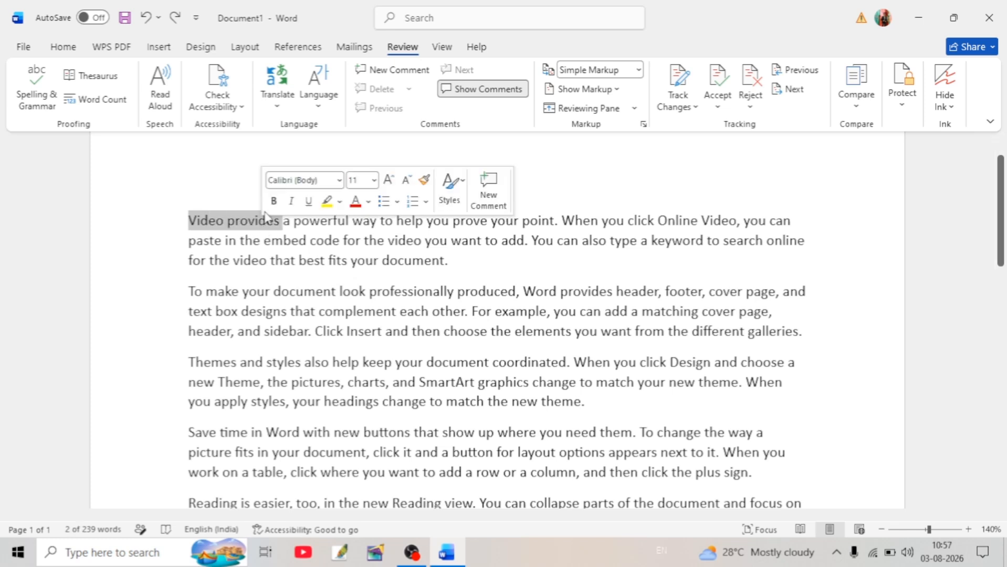
left_click(392, 69)
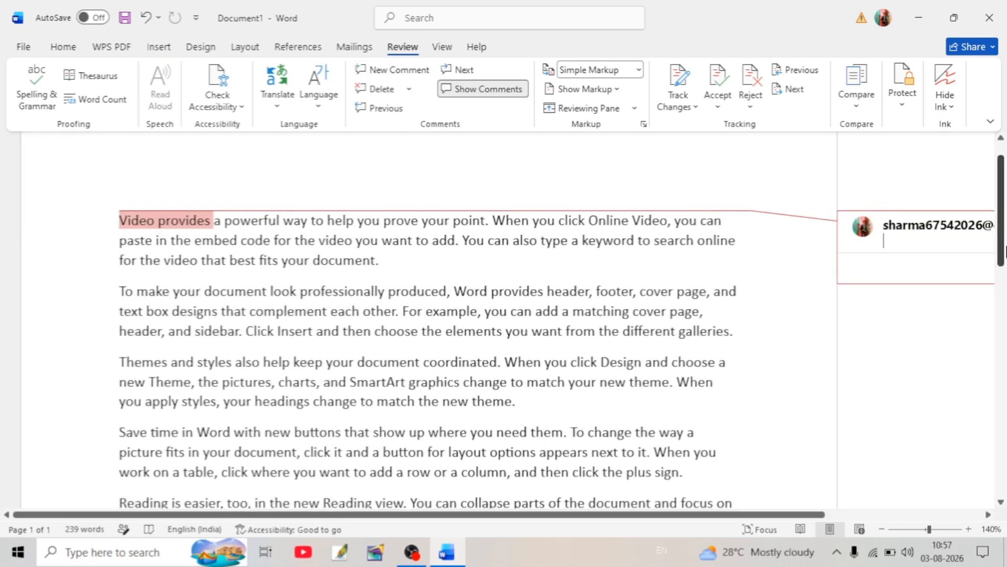
left_click(410, 89)
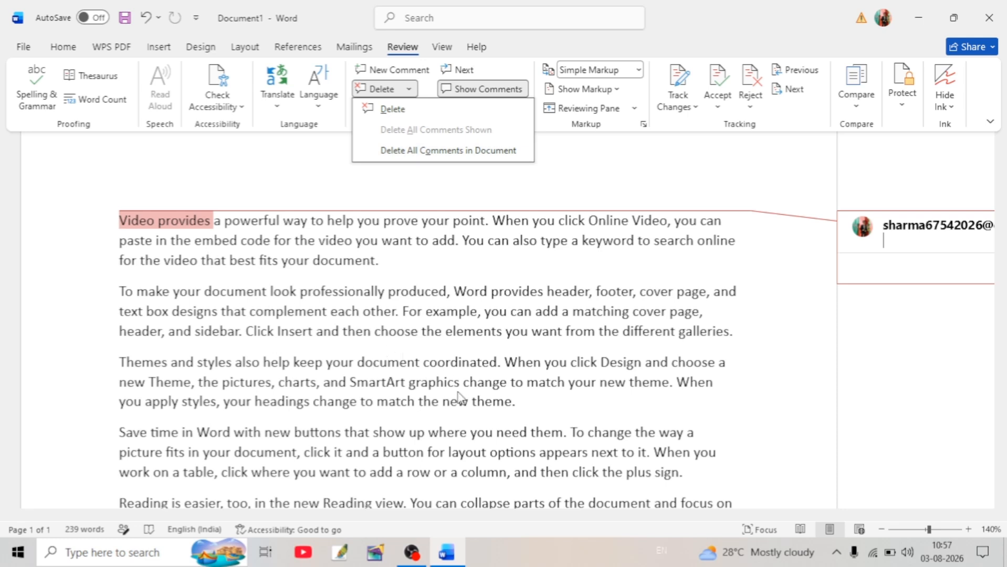
left_click(598, 153)
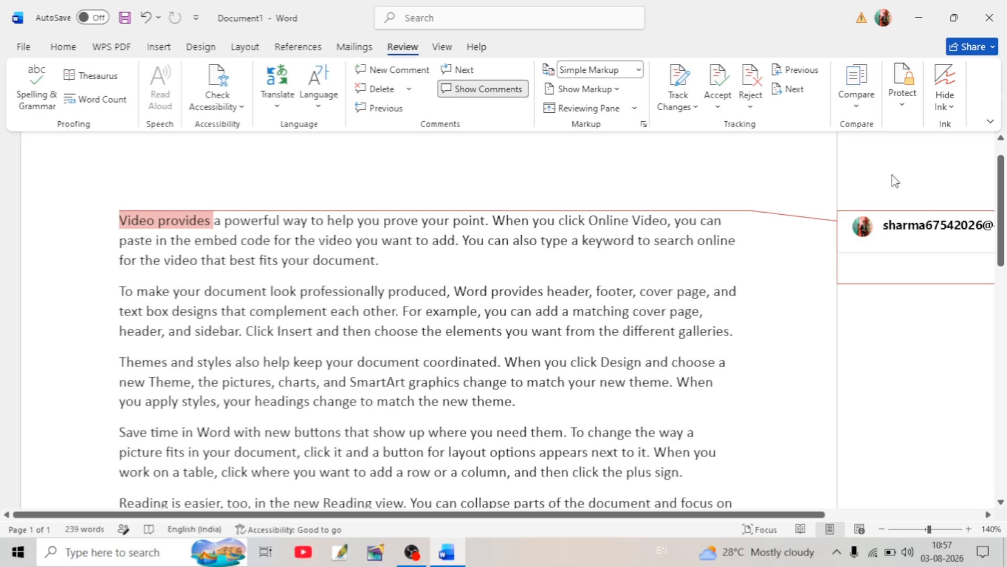
left_click(423, 199)
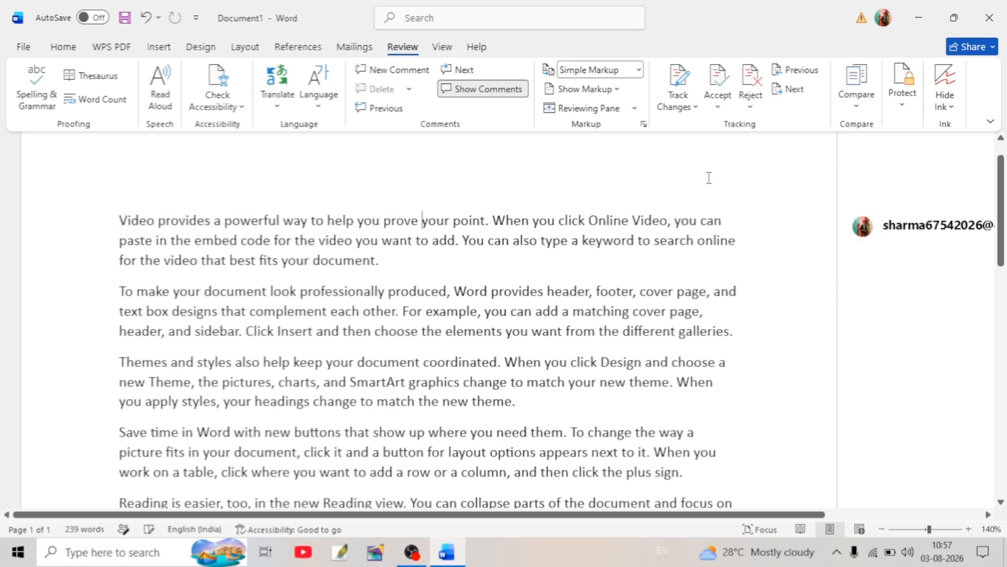
- Turn Show Comments off and on again, and undo the blank comment on "Video provides"
left_click(461, 89)
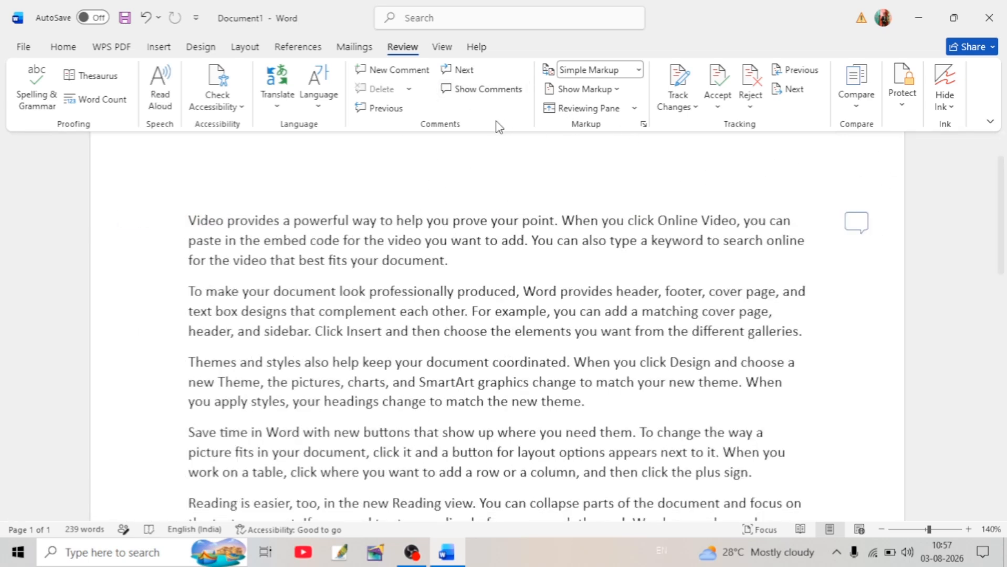
left_click(484, 91)
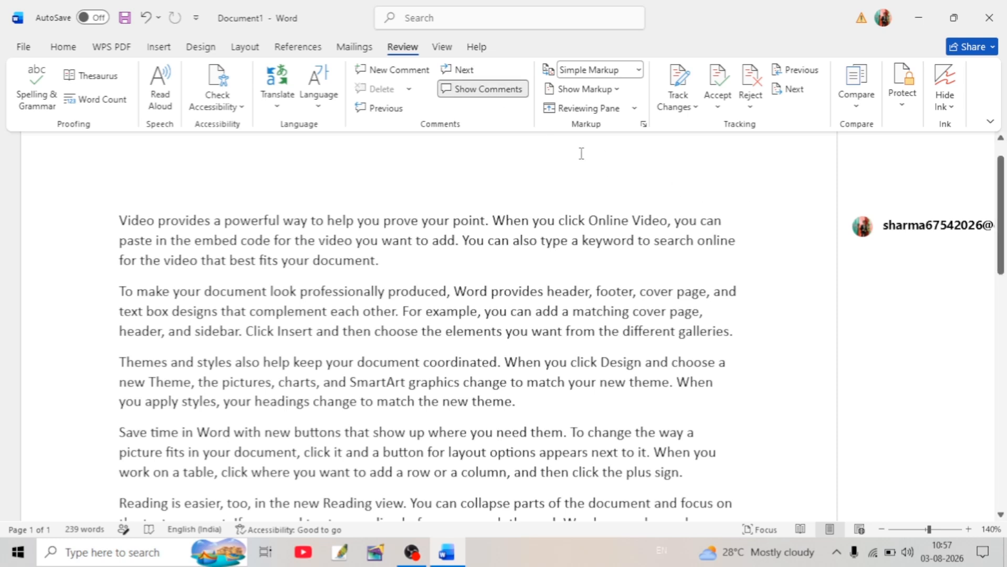
key("ctrl+z")
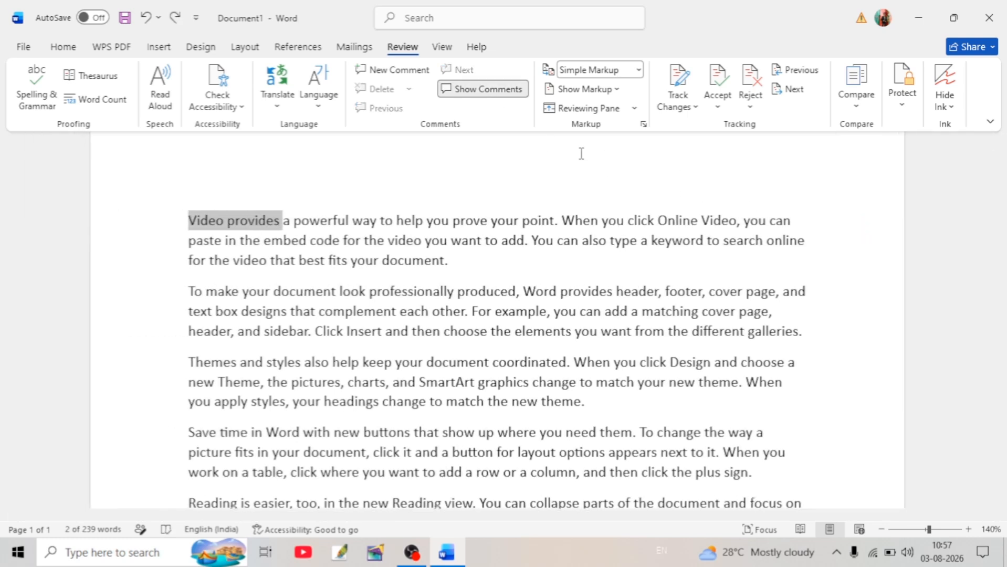
left_click(495, 229)
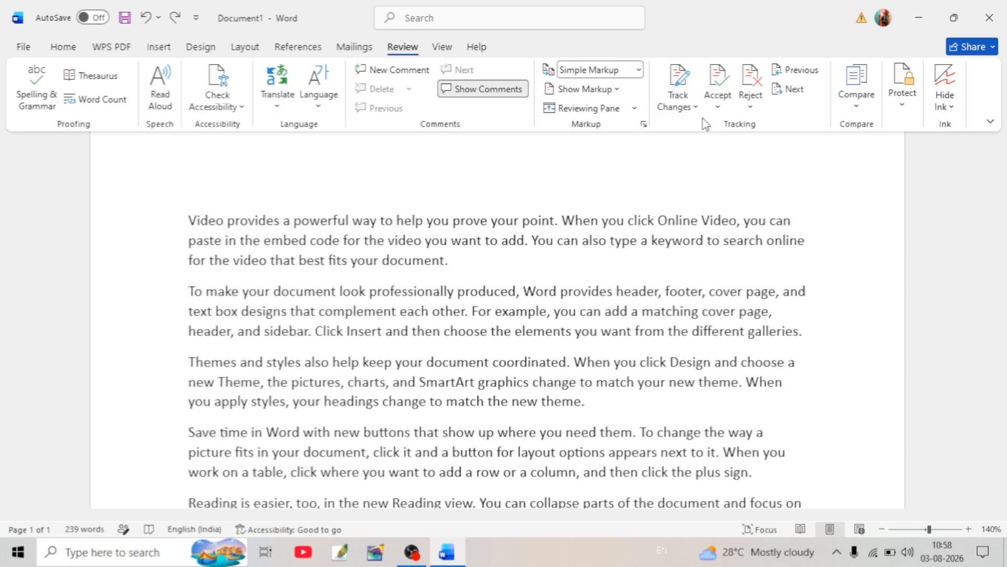
- Look over the markup display modes, and switch the Insertions and Deletions markup off and back on
left_click(629, 73)
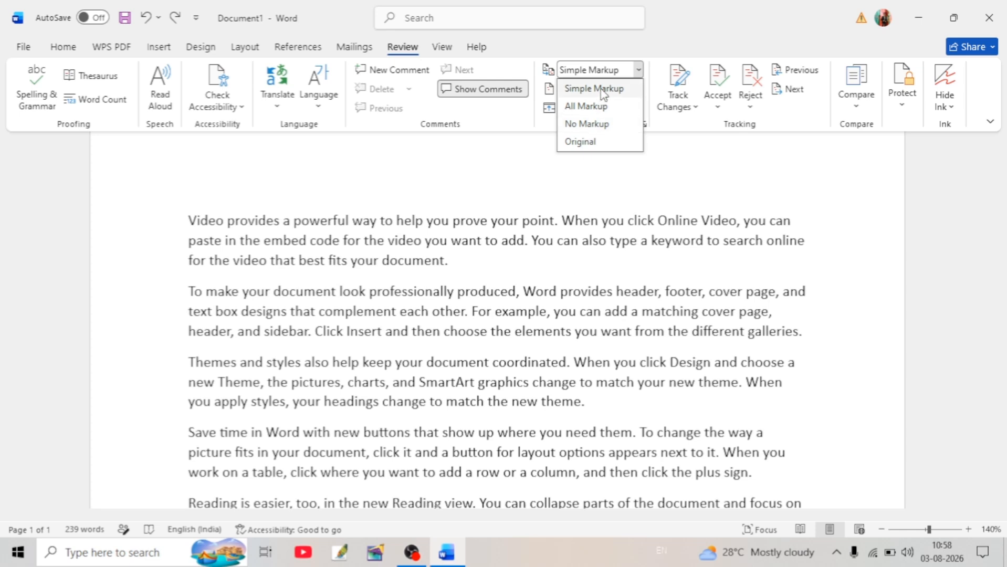
left_click(547, 162)
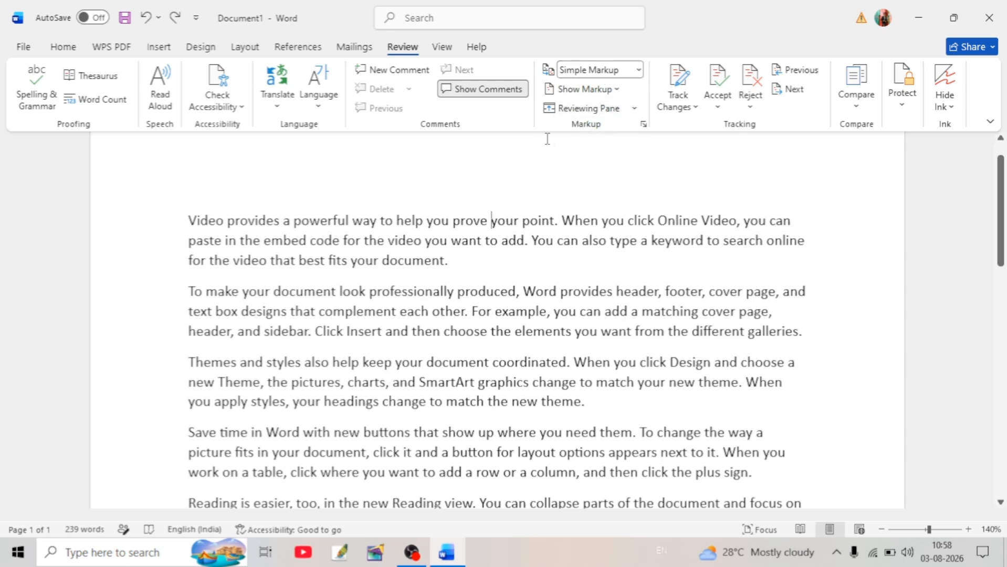
left_click(594, 93)
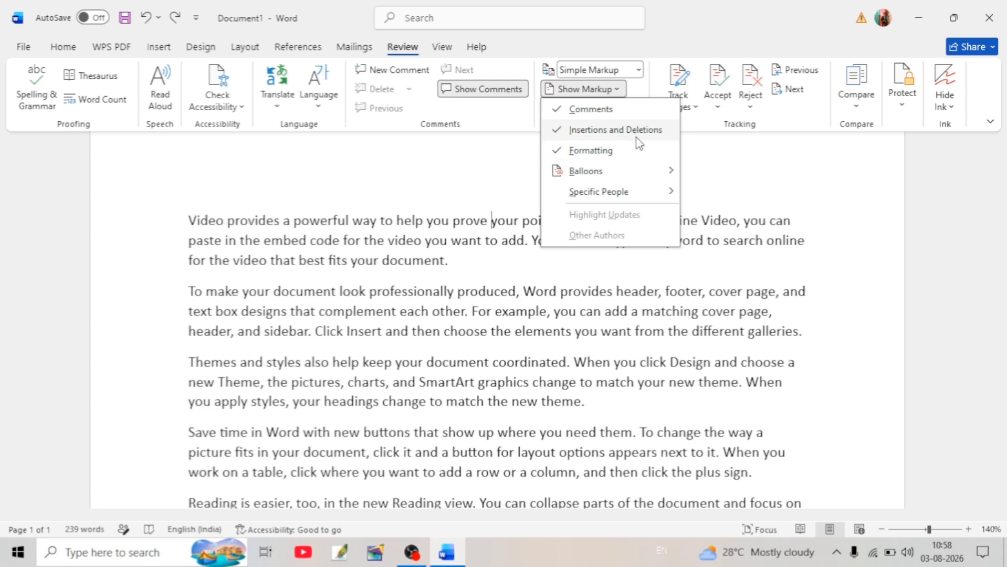
left_click(562, 126)
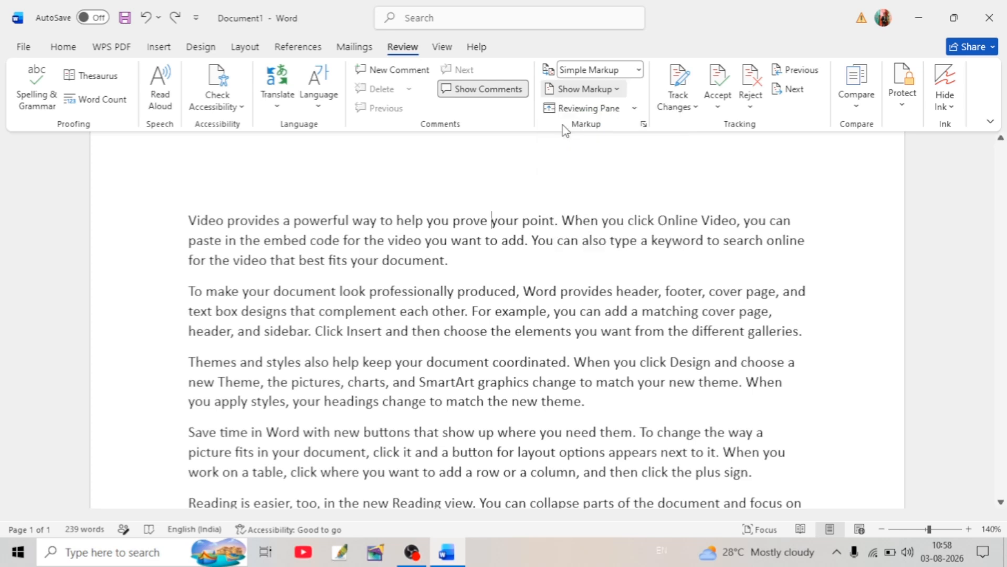
left_click(604, 90)
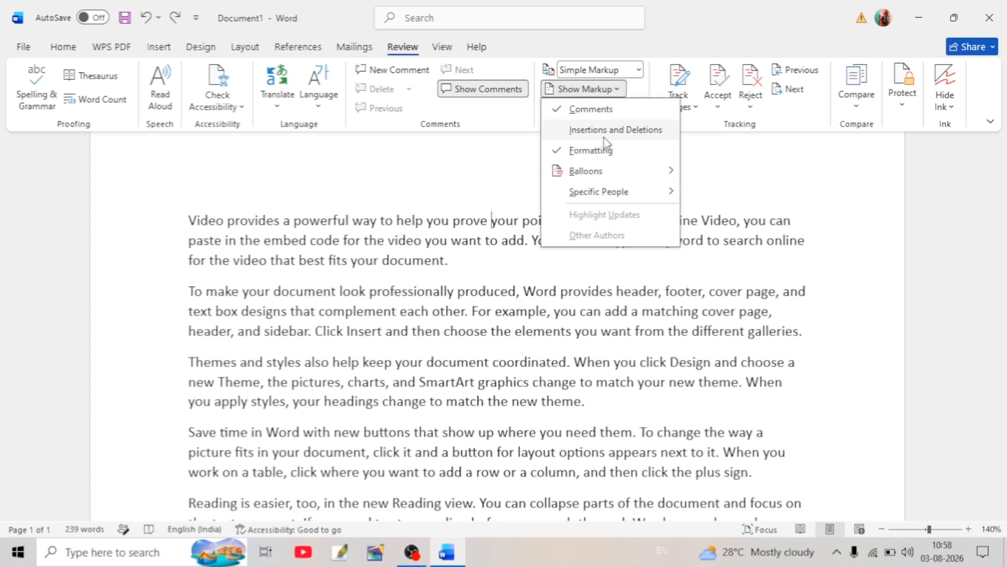
left_click(604, 138)
- Show the Reviewing Pane in its vertical and horizontal layouts, and close it again
left_click(631, 111)
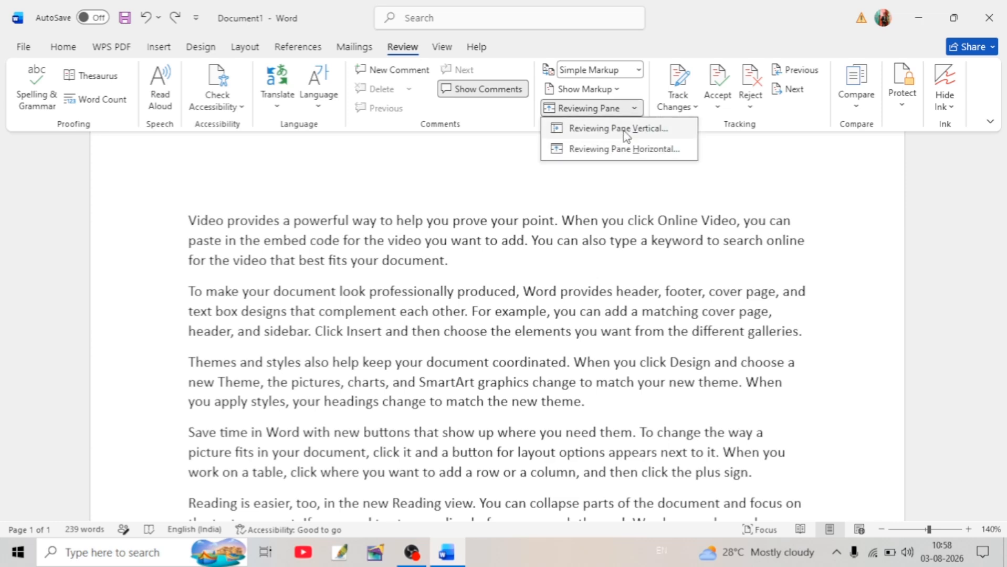
left_click(626, 135)
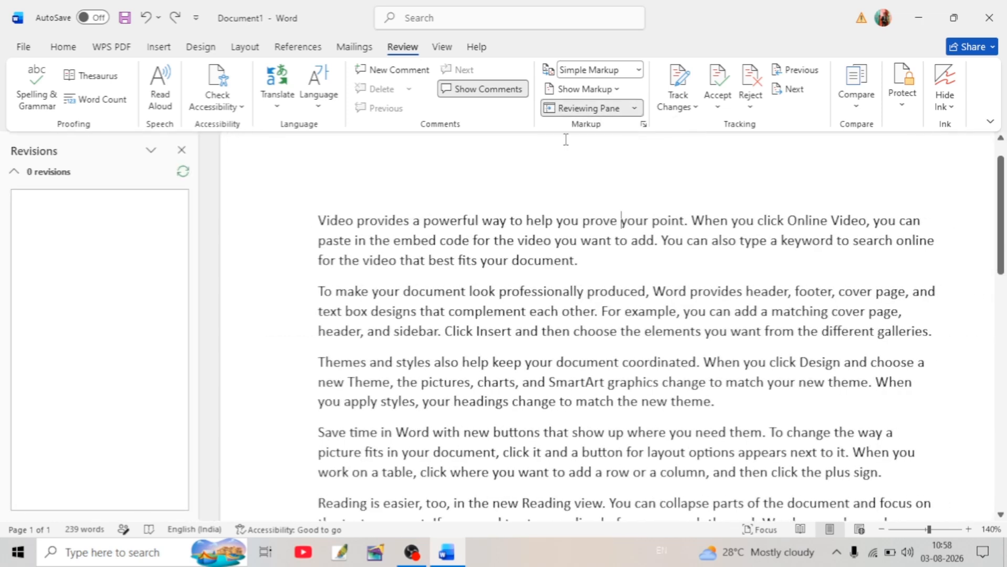
left_click(636, 111)
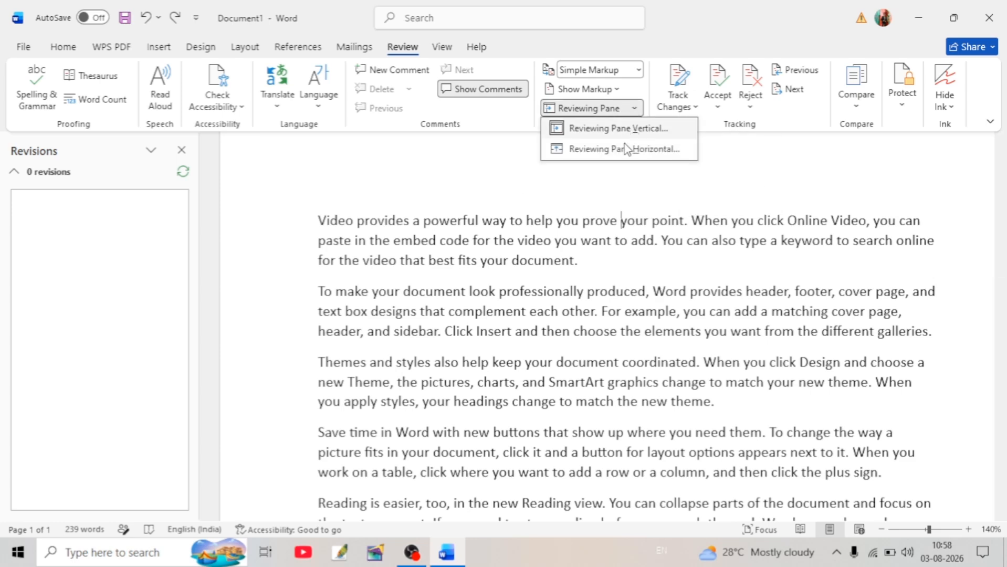
left_click(628, 149)
left_click(636, 110)
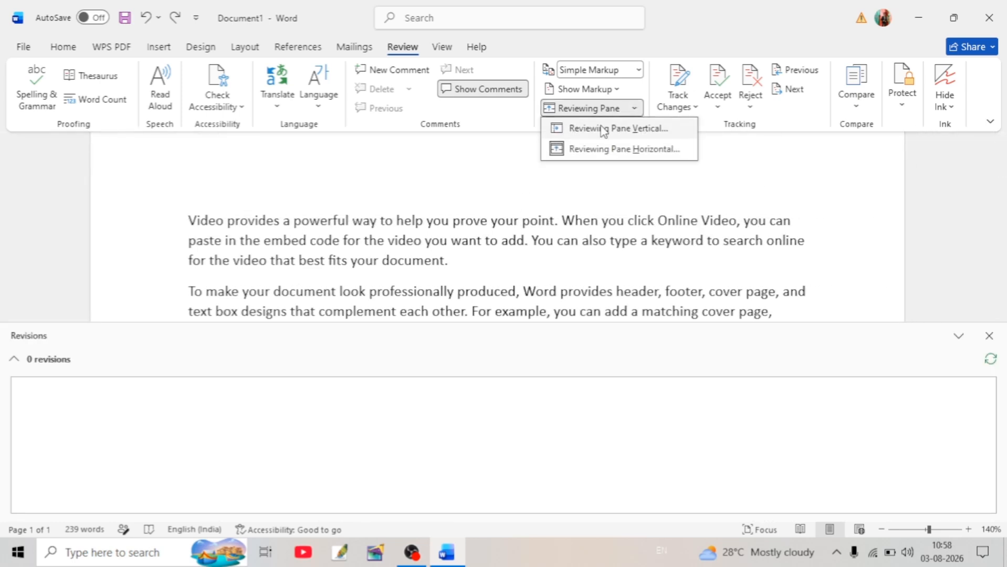
left_click(584, 132)
left_click(596, 110)
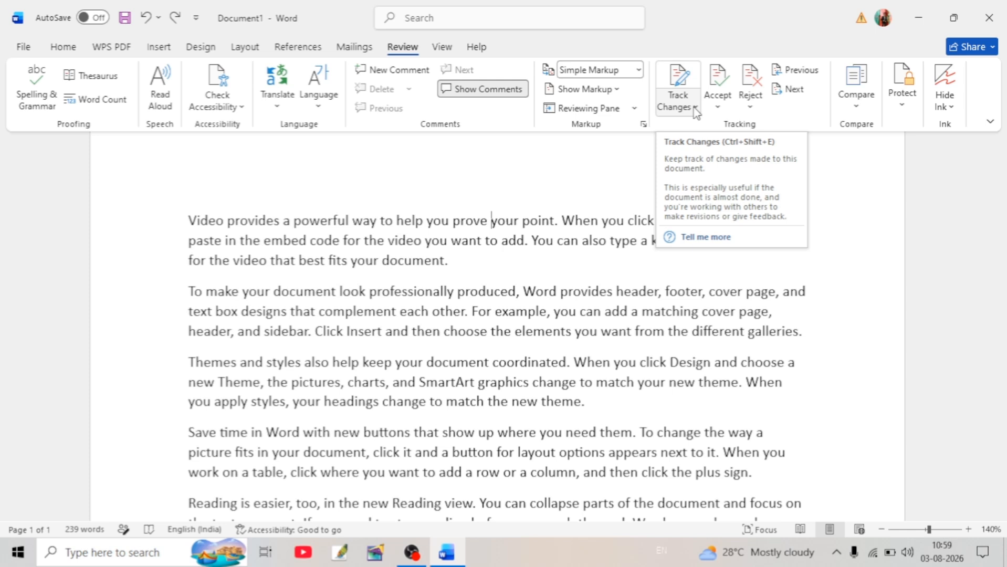
- Turn on Track Changes for the document
scroll(693, 108, "up", 1)
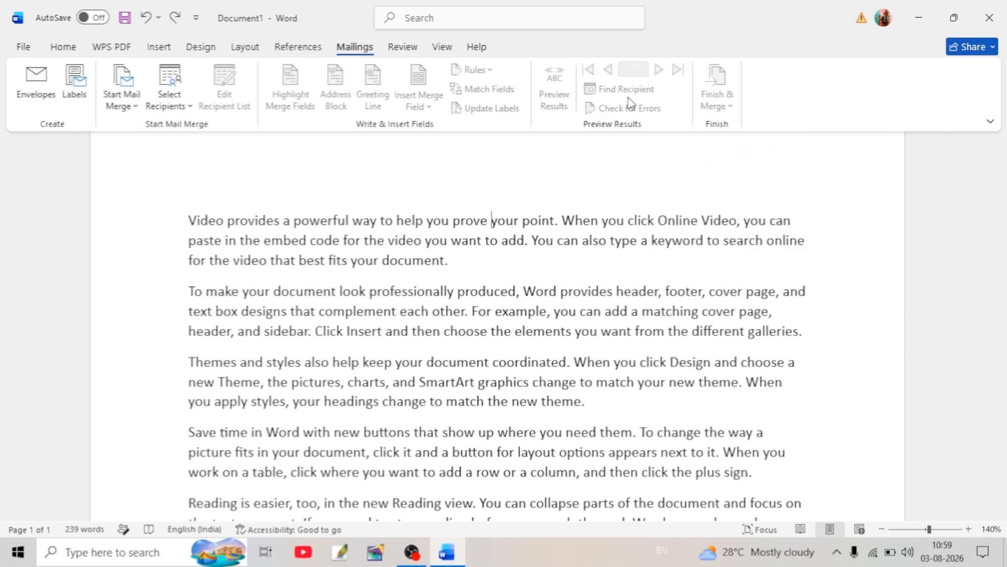
left_click(397, 48)
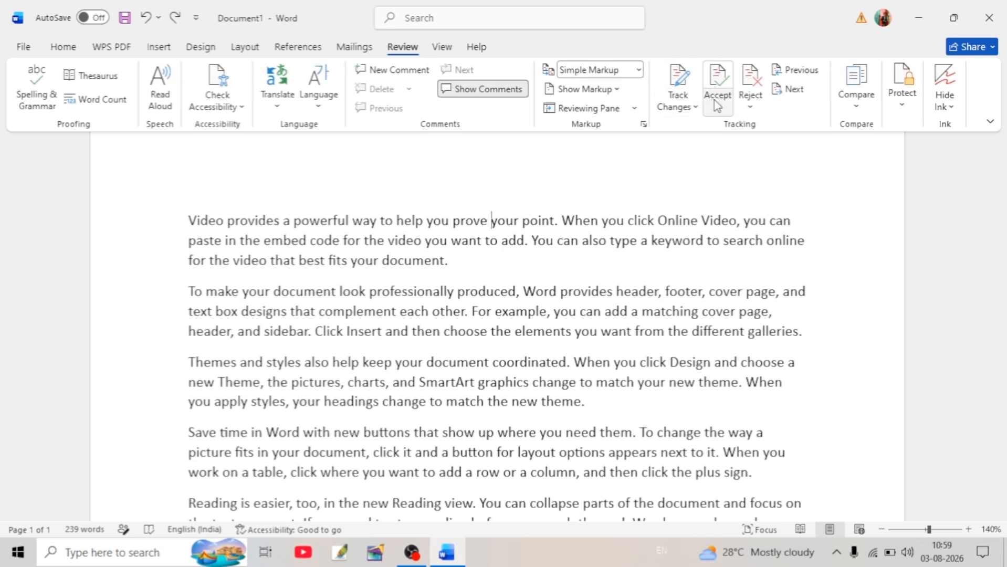
left_click(677, 104)
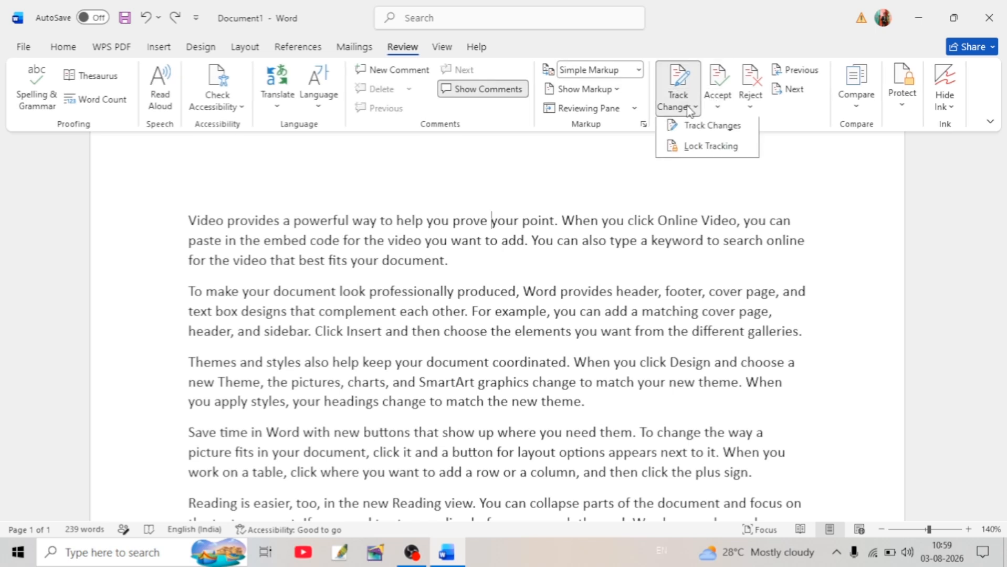
left_click(702, 129)
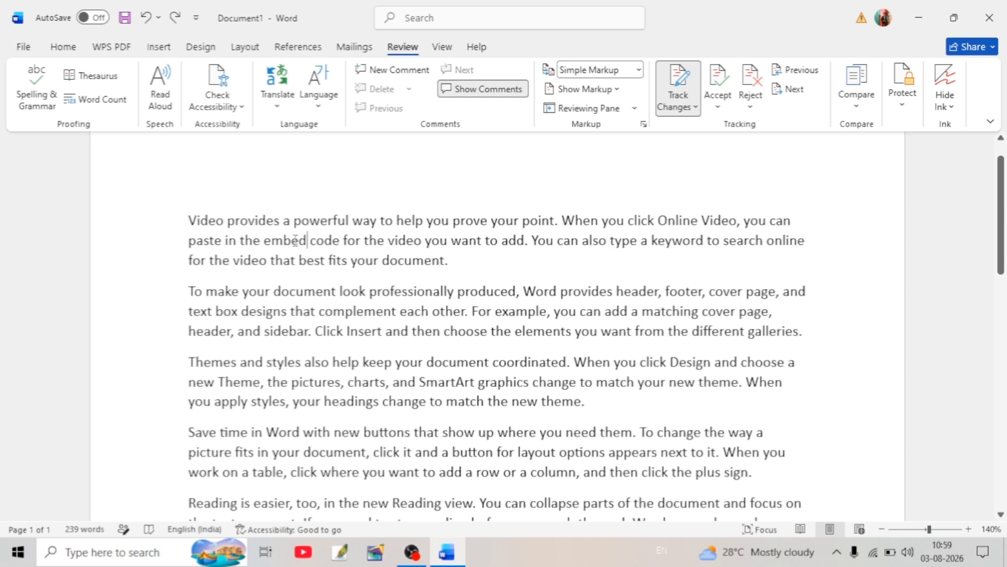
- Delete "the embed" from the first paragraph and switch the tracked deletion's display to All Markup
left_click_drag(308, 241, 244, 242)
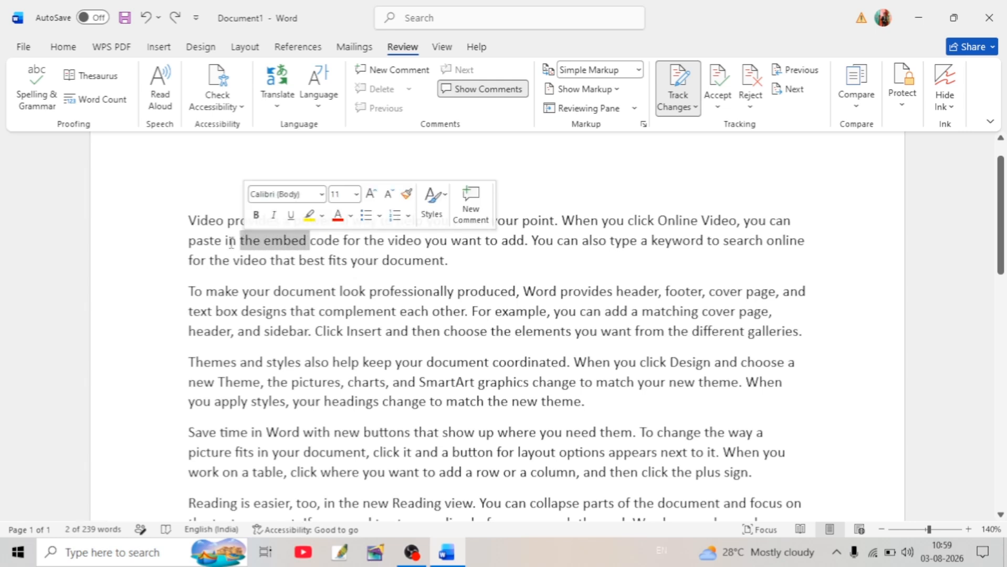
key("Delete")
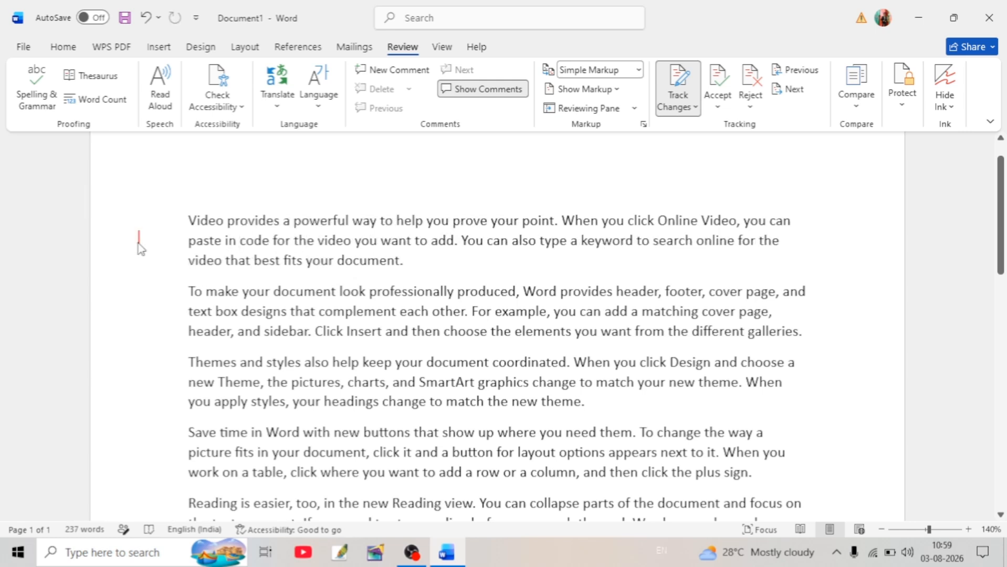
left_click(139, 242)
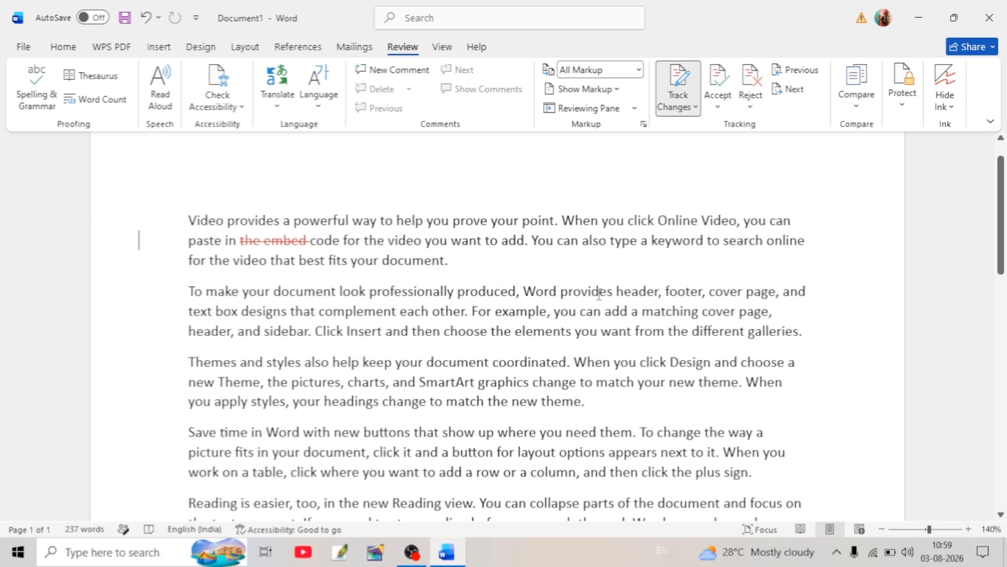
- Delete "Word provides" from the second paragraph, and "document coordinated" and "the new theme." from the third, as tracked changes
left_click_drag(611, 292, 527, 297)
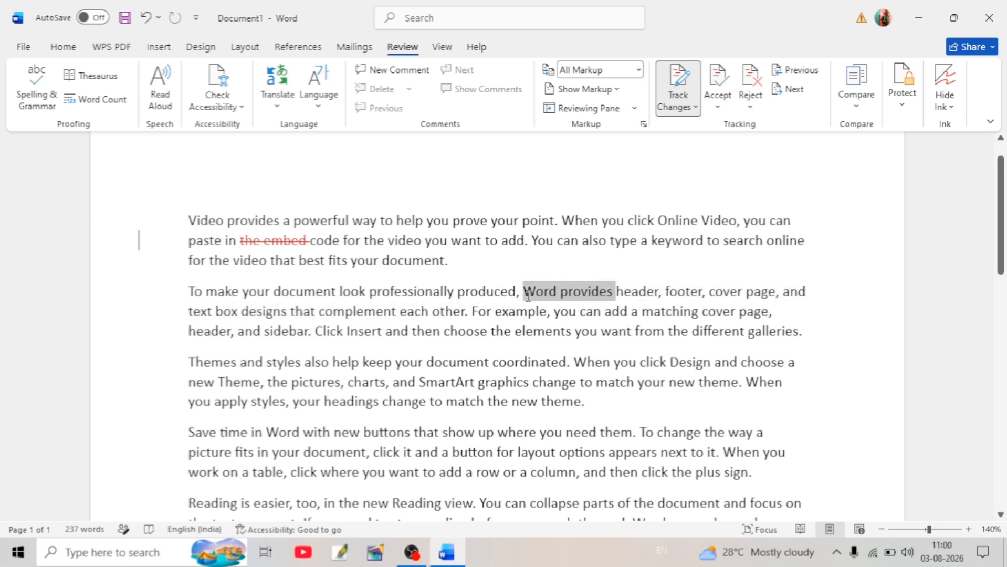
key("Delete")
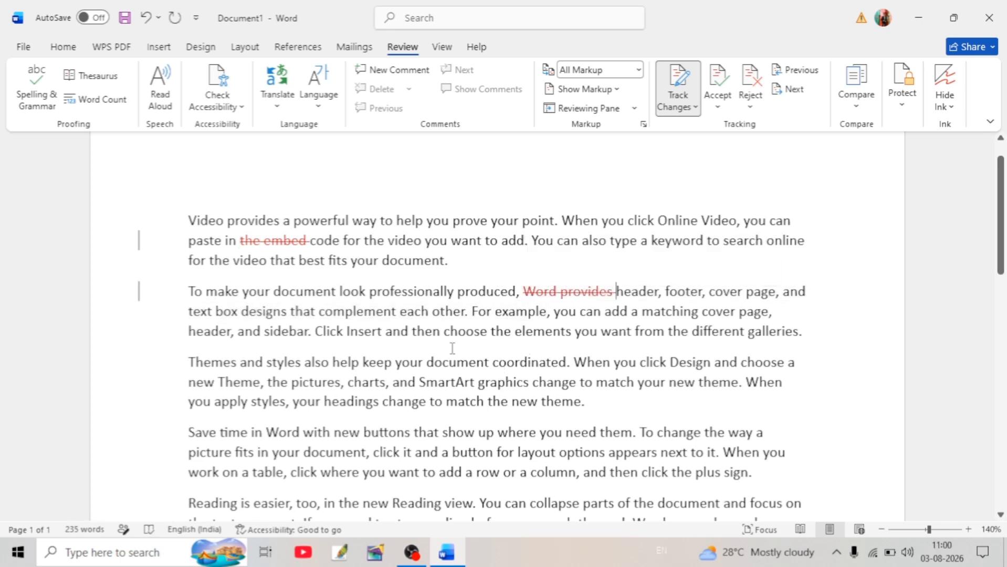
left_click_drag(427, 364, 499, 401)
key("Delete")
left_click(580, 402)
key("Delete")
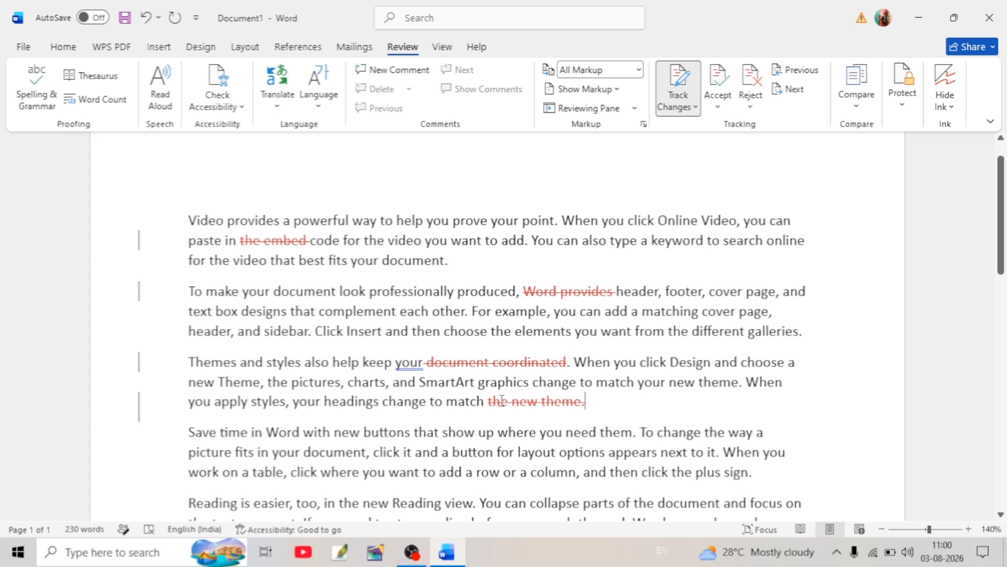
- Turn off Track Changes, and lock tracking by entering and confirming a password
left_click(694, 108)
left_click(696, 129)
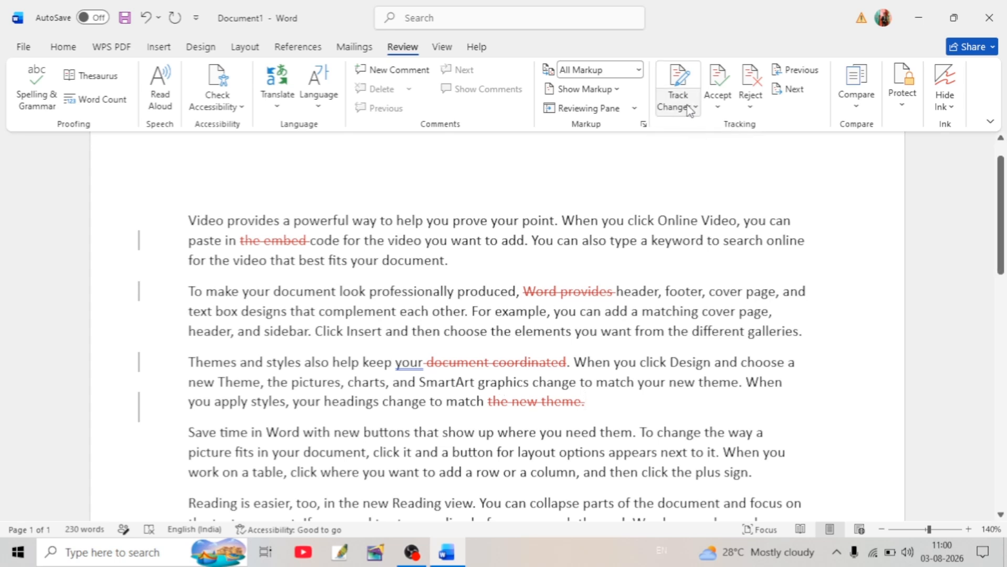
left_click(692, 109)
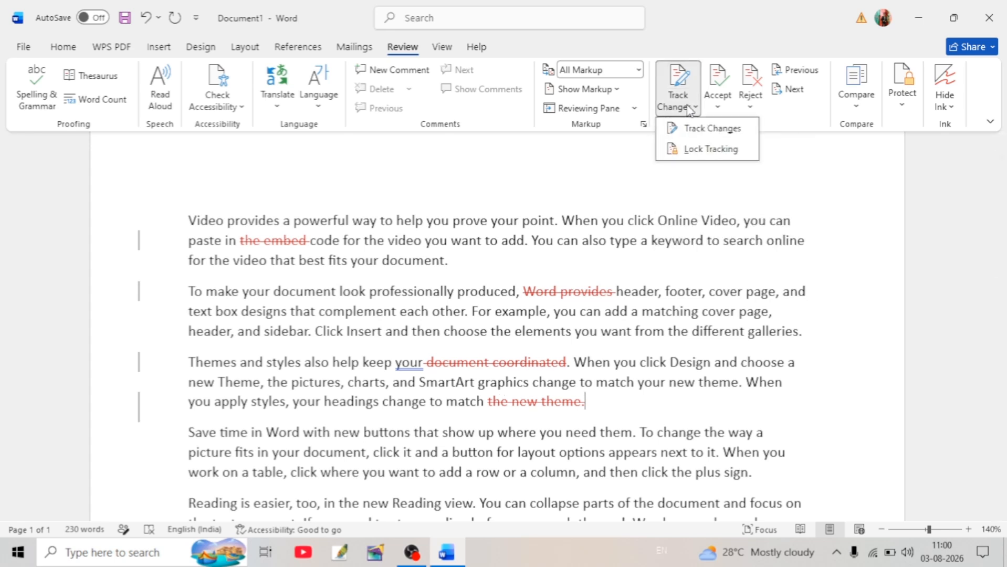
left_click(706, 152)
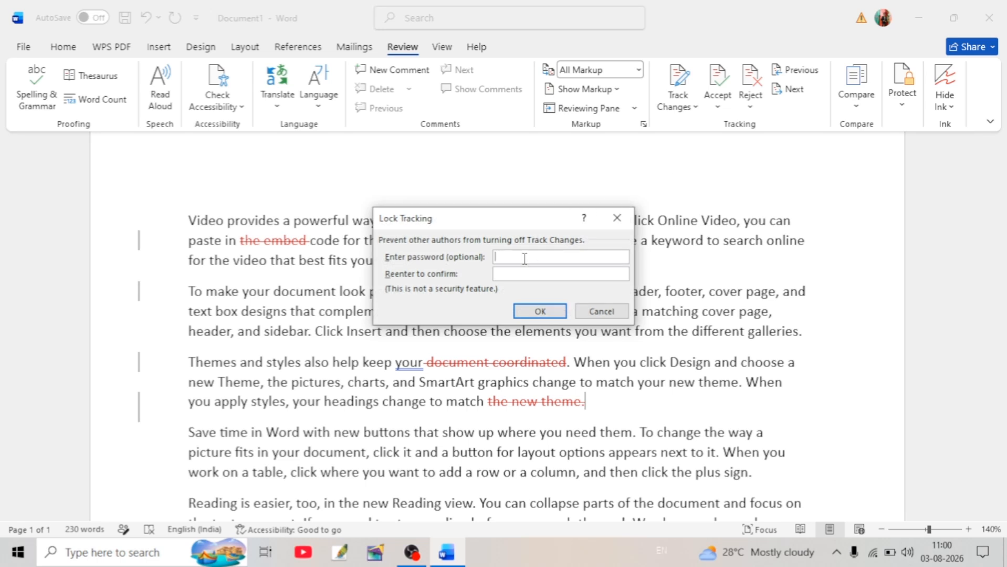
type("****")
left_click(544, 273)
type("****")
key("Return")
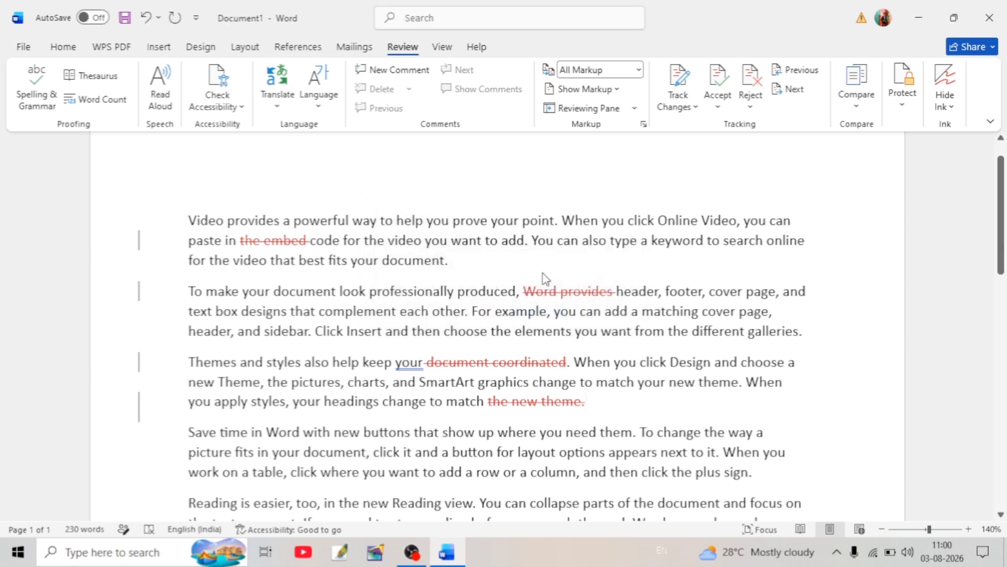
- Unlock tracking by entering the tracking password
left_click(698, 107)
left_click(706, 149)
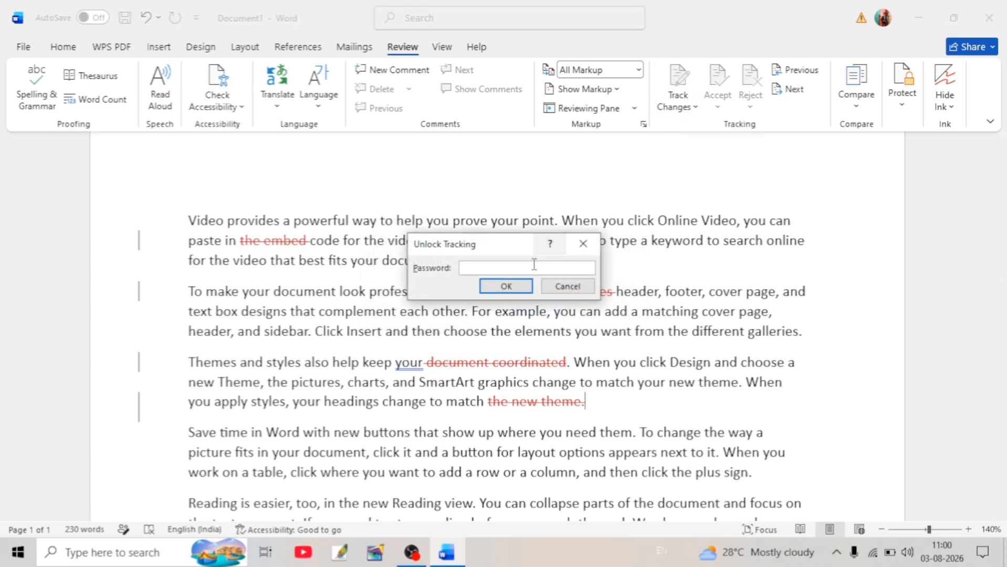
type("****")
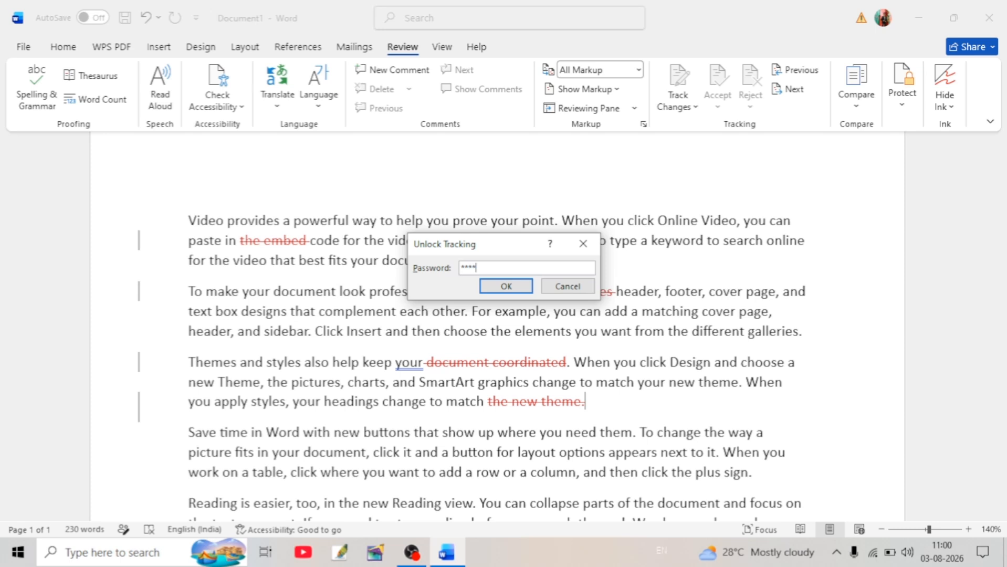
key("Return")
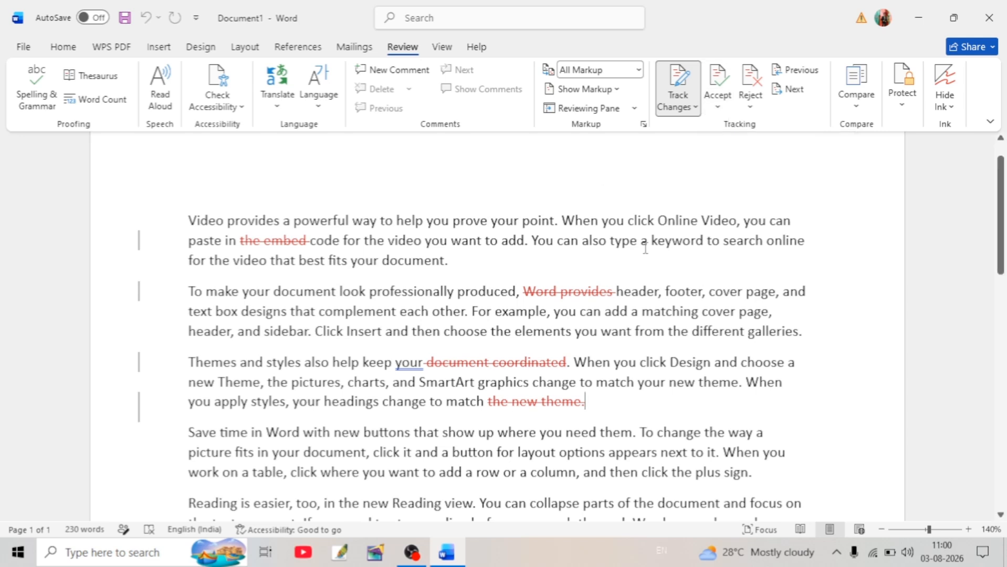
- Look over the options for accepting and rejecting tracked changes without applying any
left_click(717, 107)
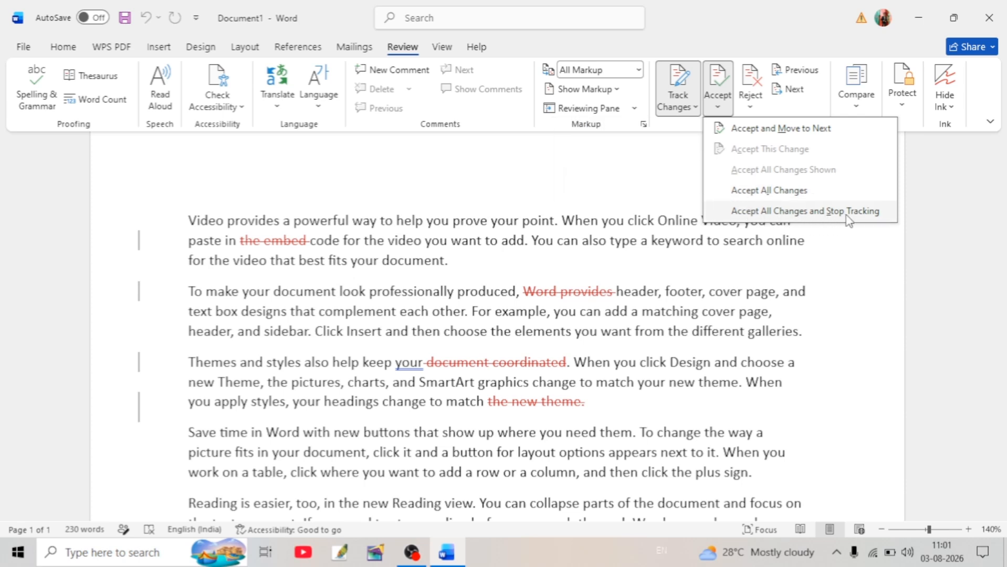
left_click(632, 152)
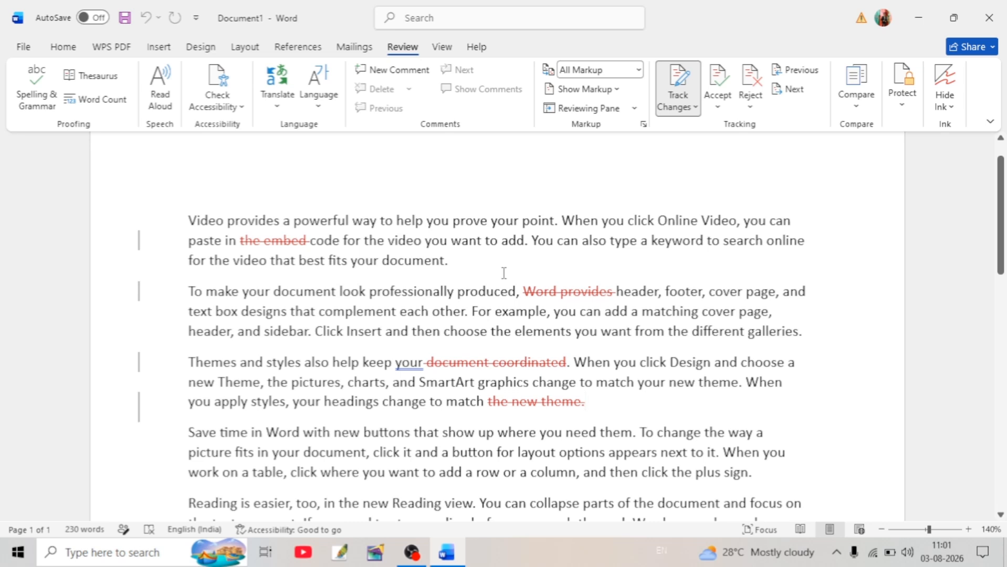
left_click(742, 108)
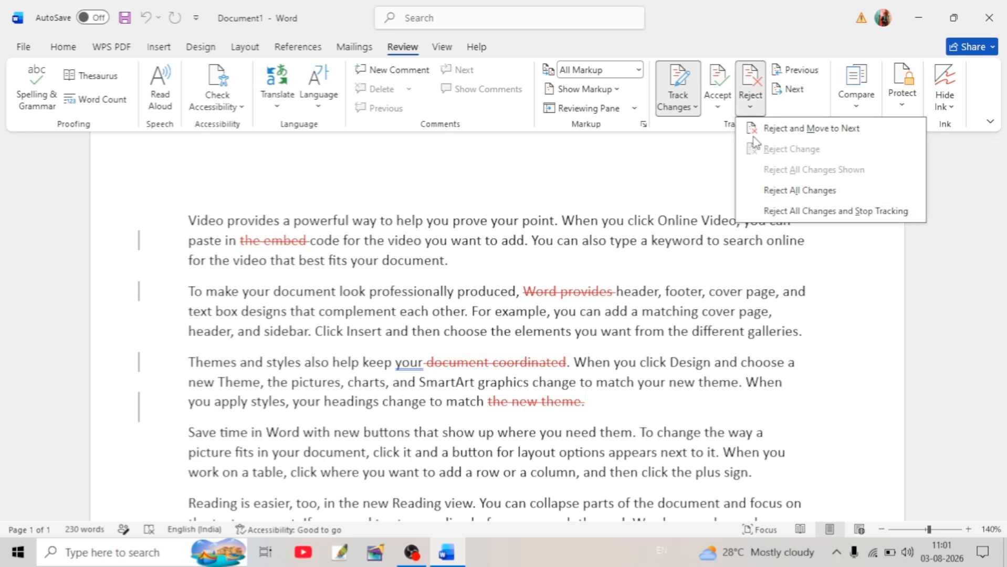
left_click(677, 183)
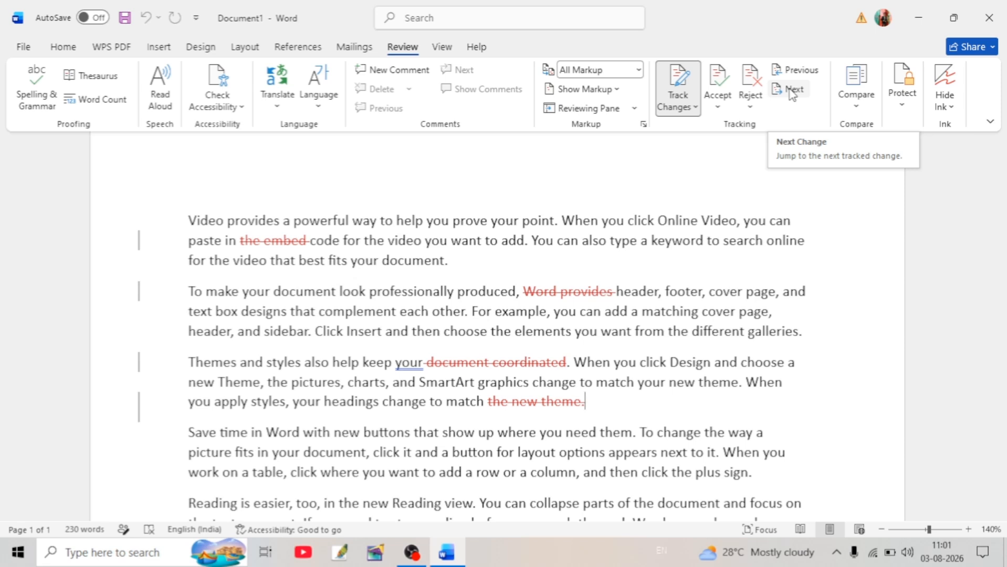
- Open Combine Documents, look through the files offered as original and revised document, and close it without combining
left_click(859, 113)
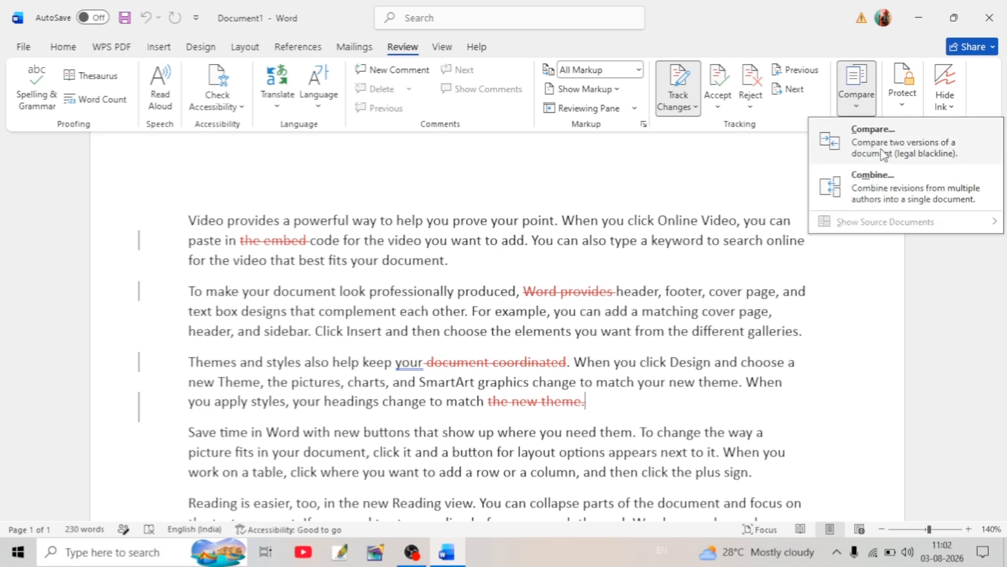
left_click(879, 189)
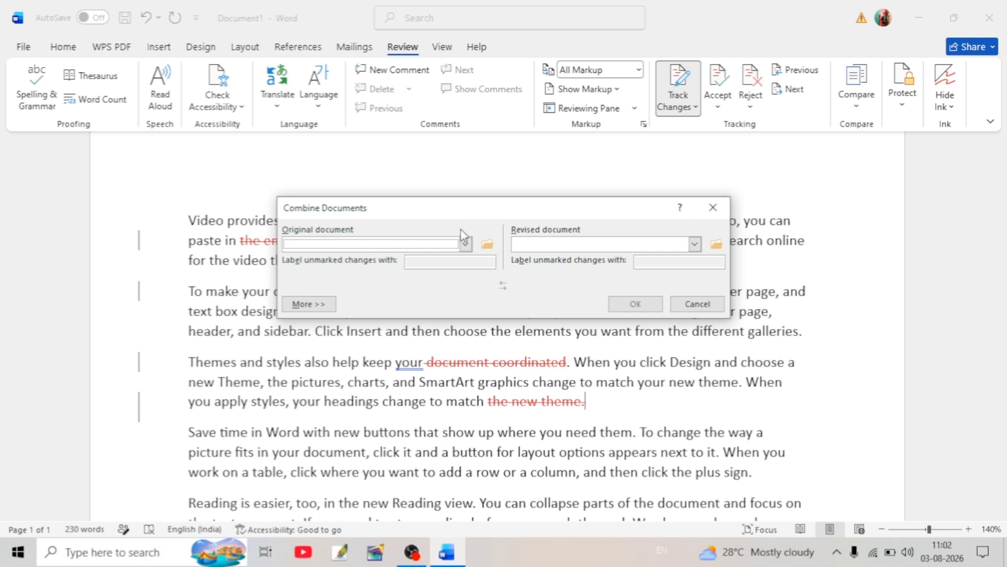
left_click(465, 244)
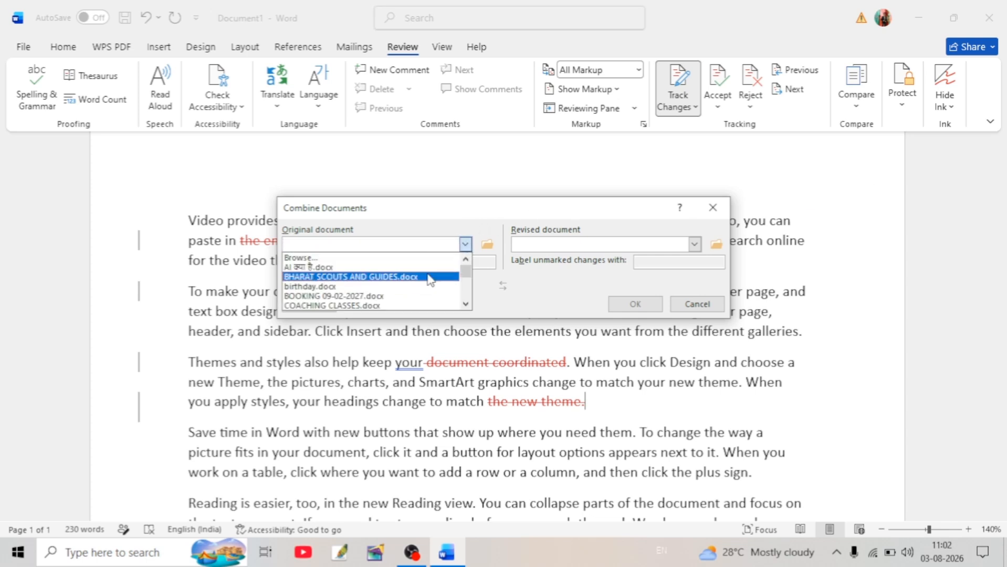
scroll(425, 280, "down", 1)
scroll(425, 280, "down", 1)
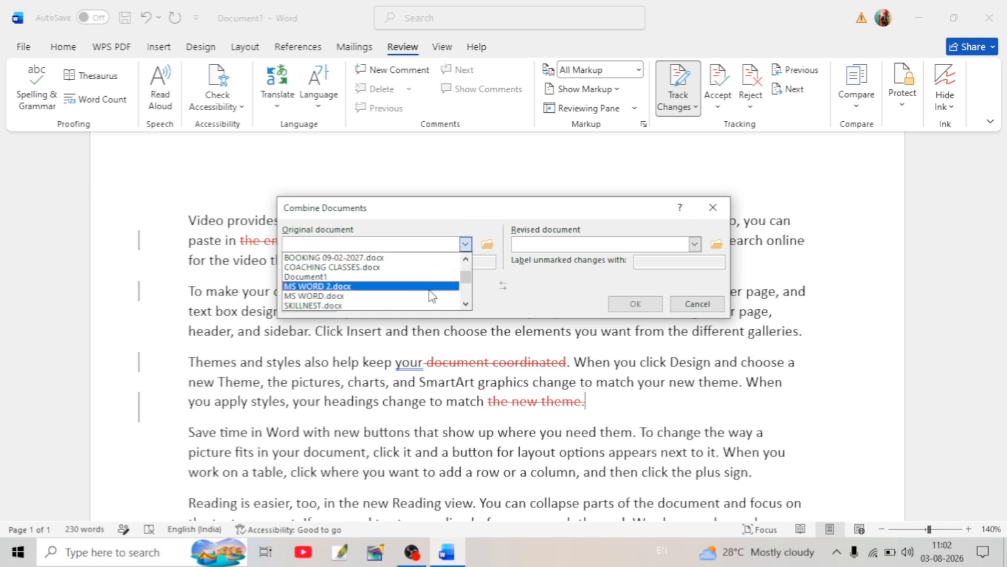
left_click(686, 245)
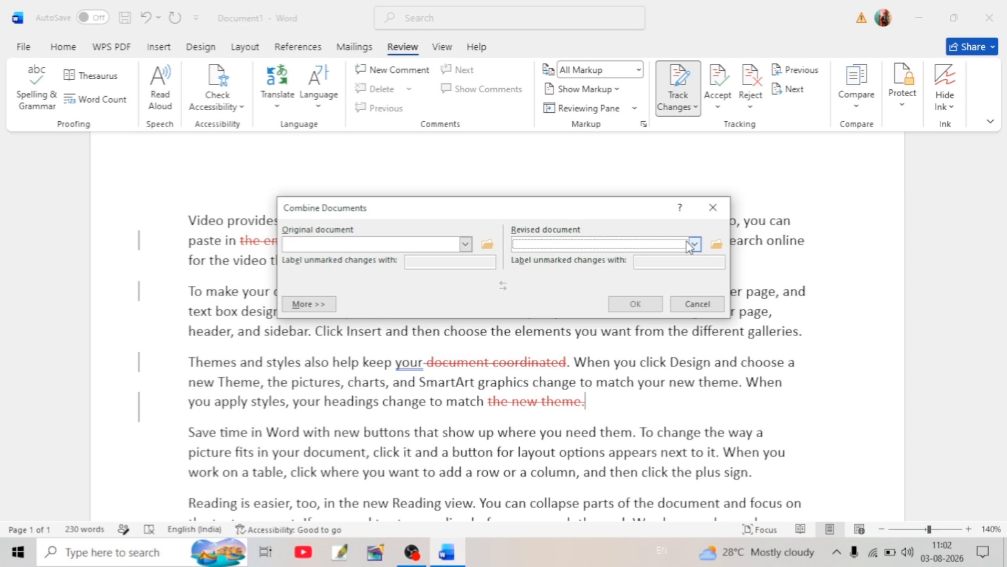
left_click(694, 245)
scroll(664, 289, "down", 2)
scroll(666, 285, "down", 1)
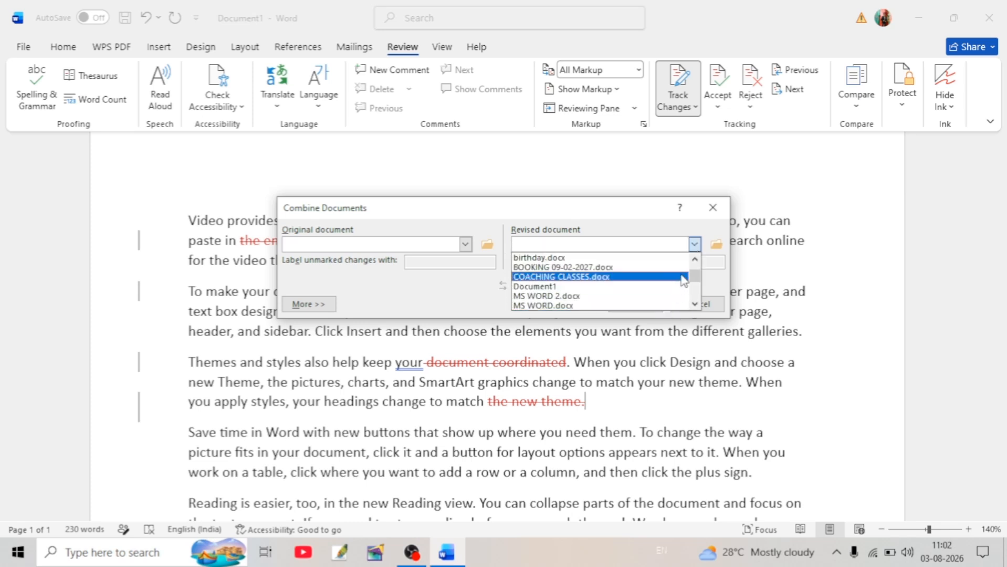
left_click(707, 220)
left_click(713, 207)
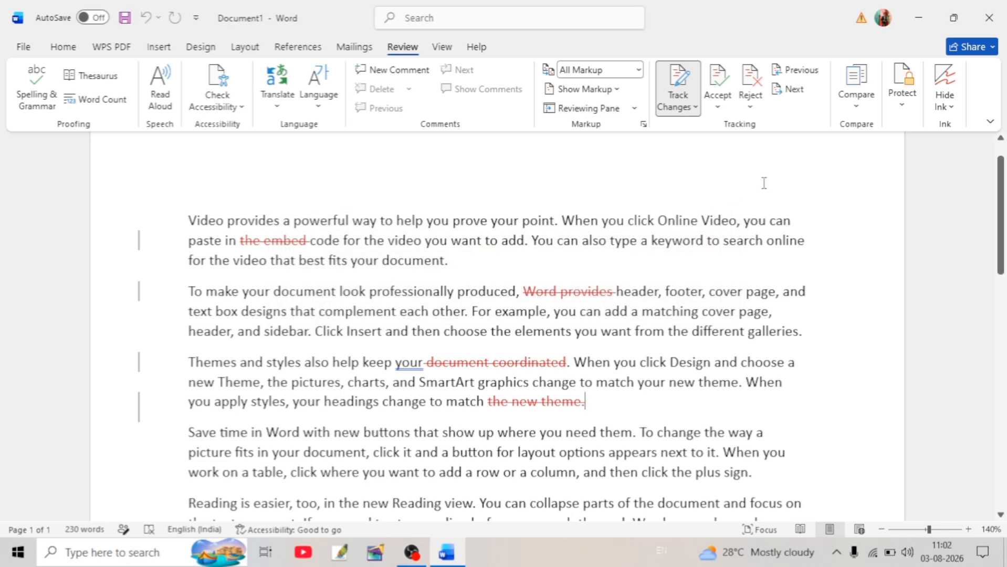
- Look over the document protection options, Block Authors and Restrict Editing
left_click(905, 124)
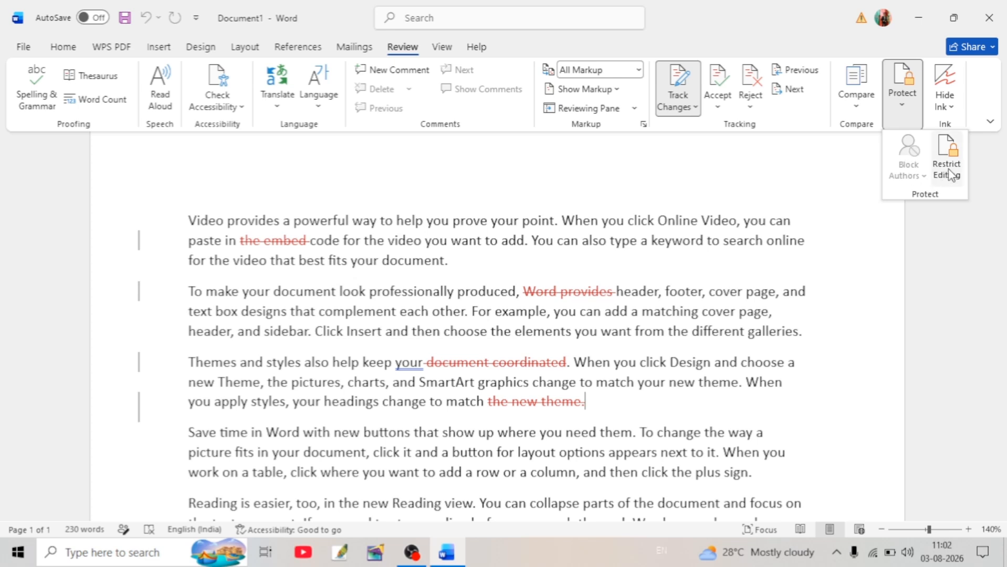
left_click(828, 173)
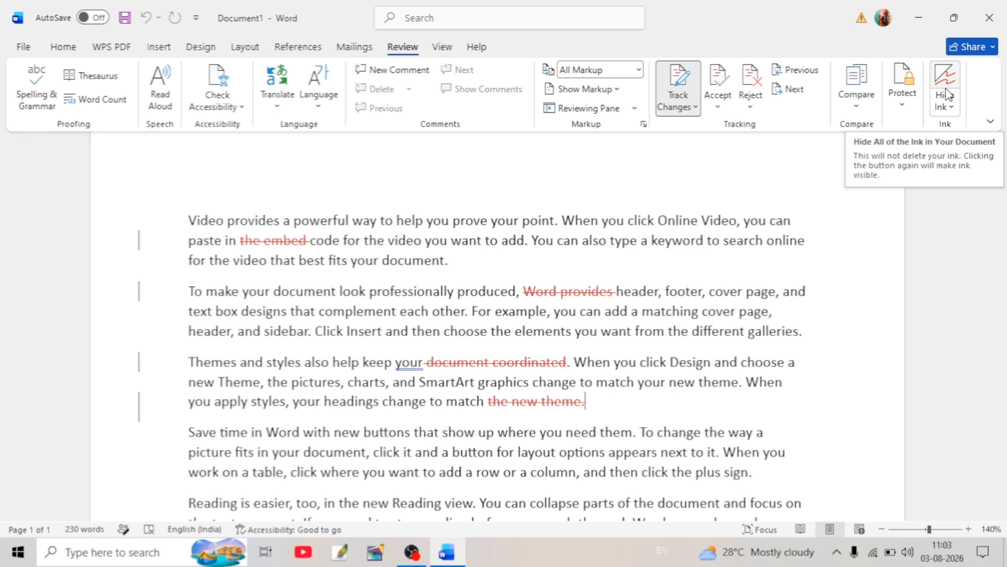
- Hide all of the ink in the document
left_click(953, 108)
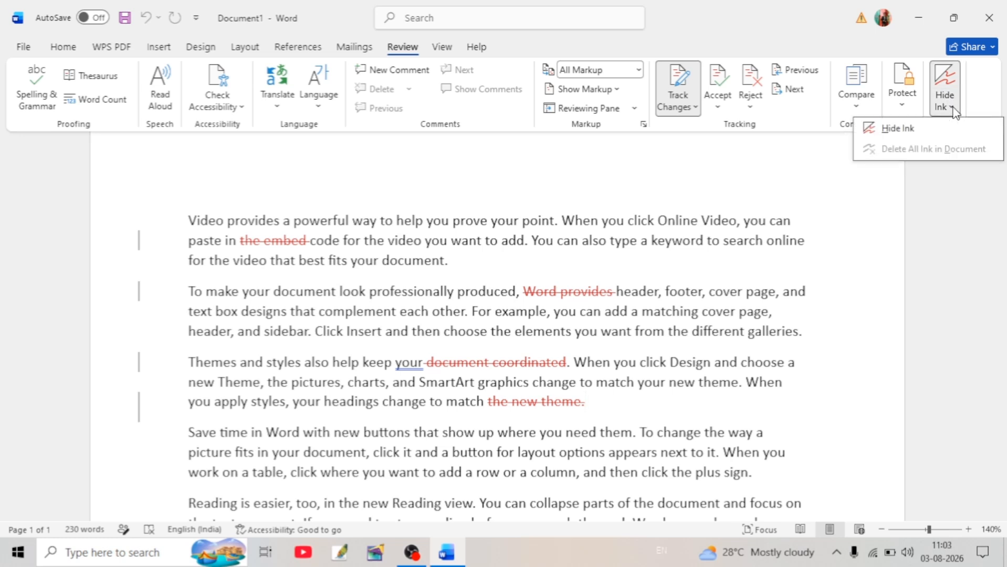
left_click(898, 128)
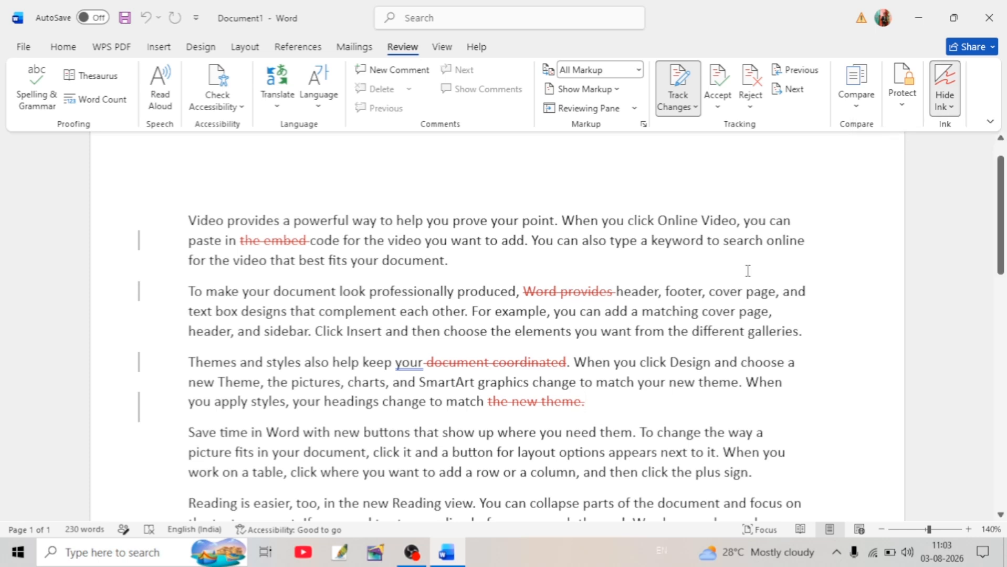
- Insert the trial text "mnmmm.,,.bn .." at the end of the third paragraph and trim it to "mnmmm."
left_click(622, 397)
type("mnmmm.,,.bn ..")
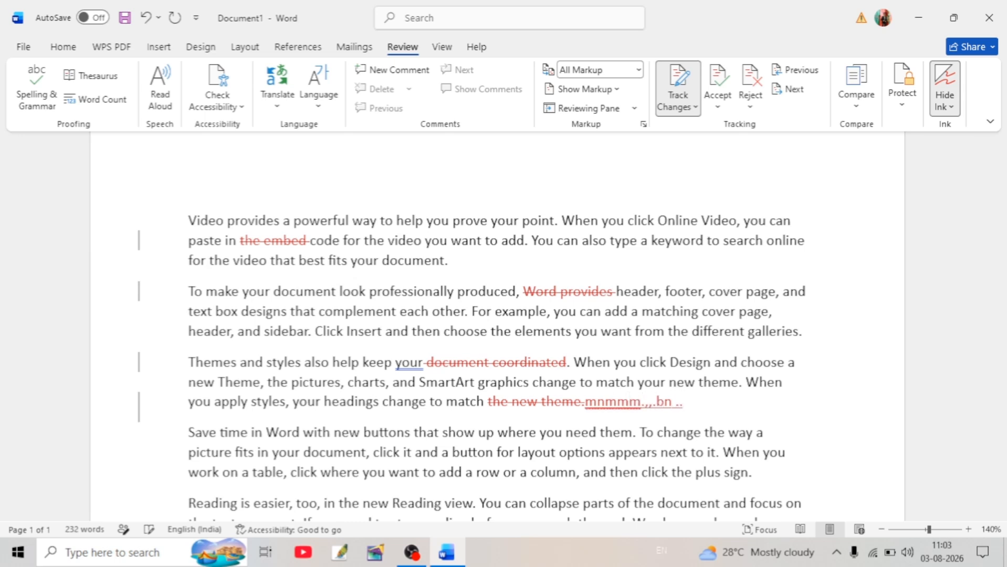
key("BackSpace")
key("BackSpace")
key("BackSpace")
key("BackSpace")
key("BackSpace")
- Look over the options for hiding and deleting ink, including with the trial text "mnmmm." selected, without applying any
left_click(937, 105)
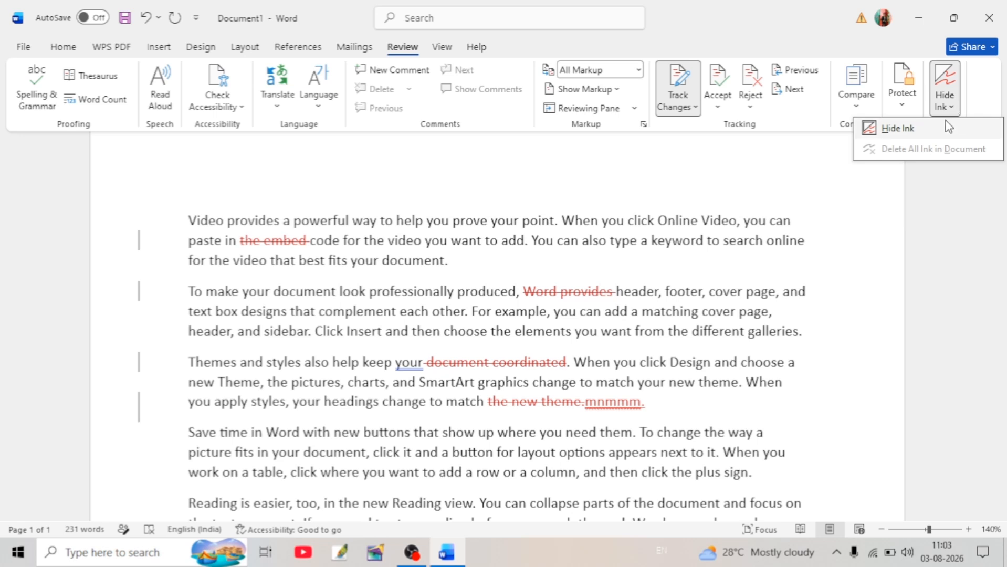
left_click(663, 409)
left_click_drag(648, 402, 595, 409)
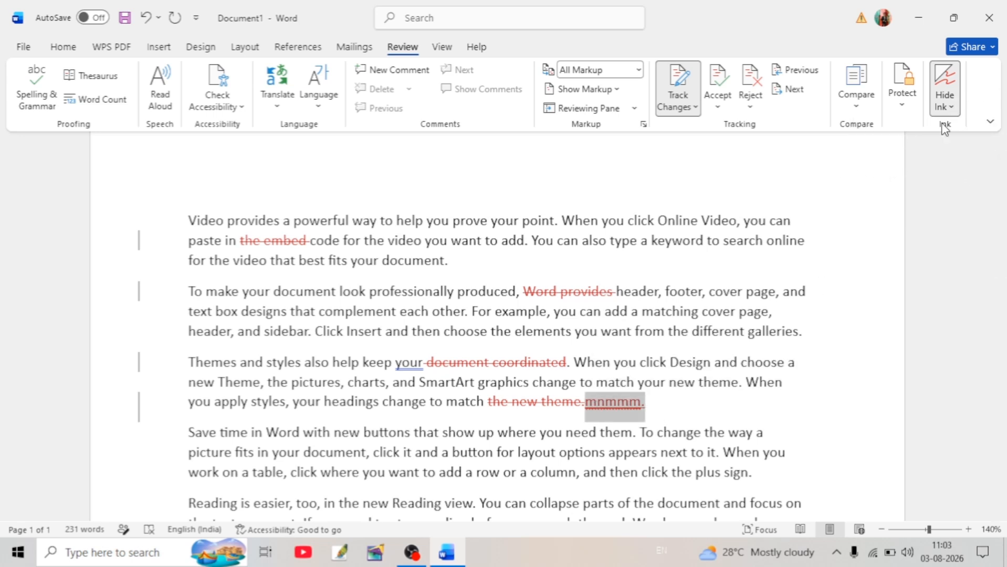
left_click(945, 105)
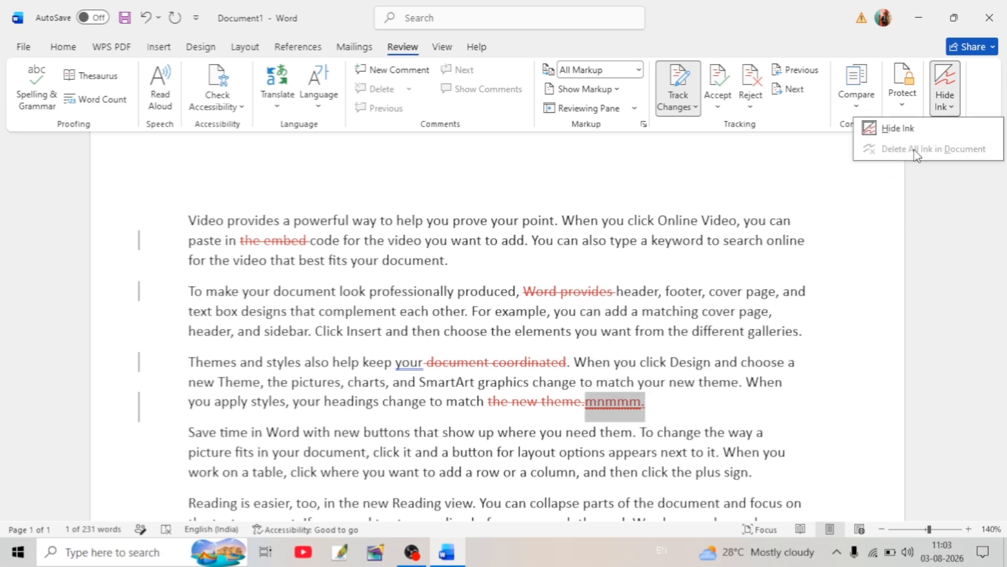
left_click(694, 404)
left_click(658, 410)
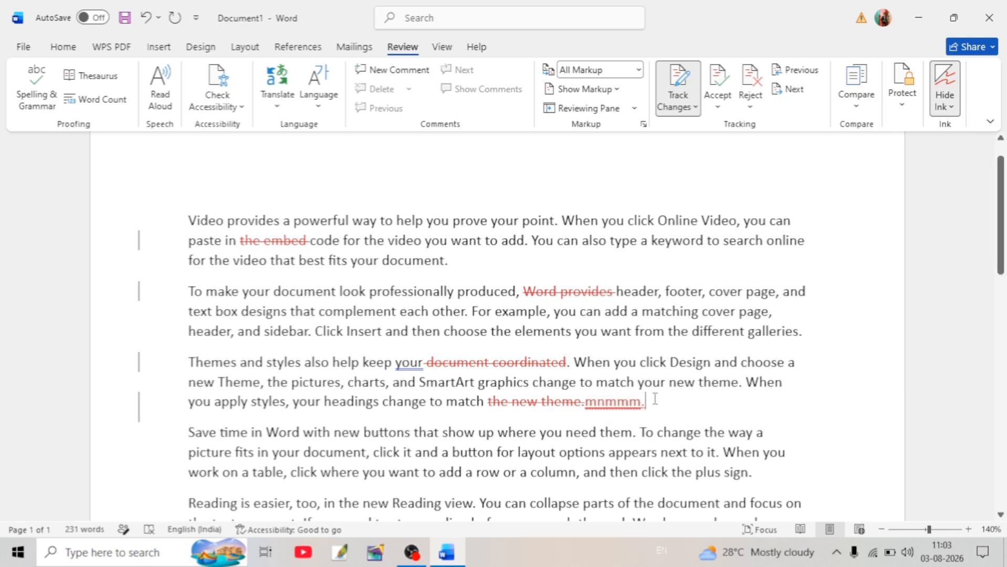
- Delete the trial text "mnmmm." from the end of the third paragraph
key("BackSpace")
key("BackSpace")
key("BackSpace")
key("BackSpace")
key("BackSpace")
key("BackSpace")
key("BackSpace")
key("BackSpace")
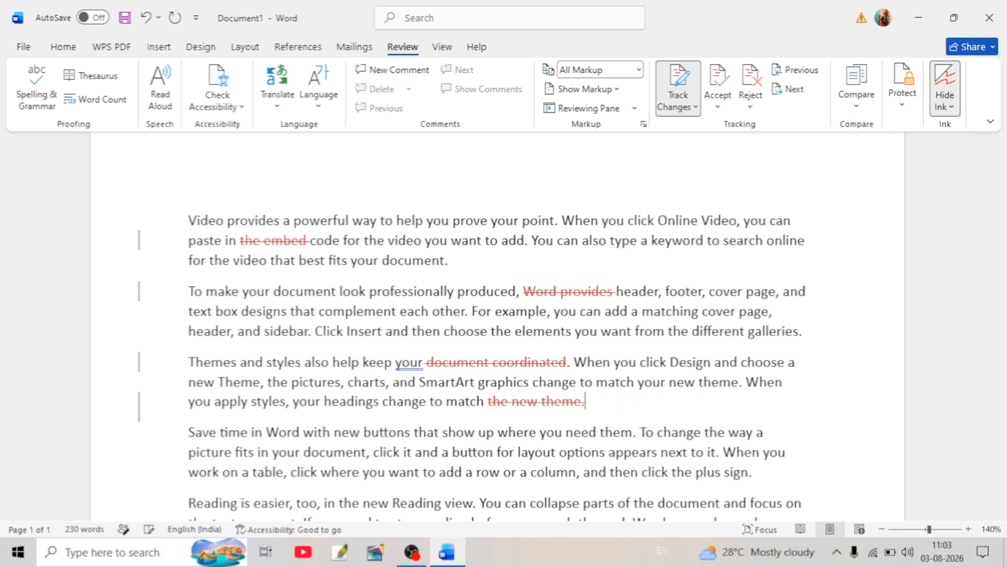